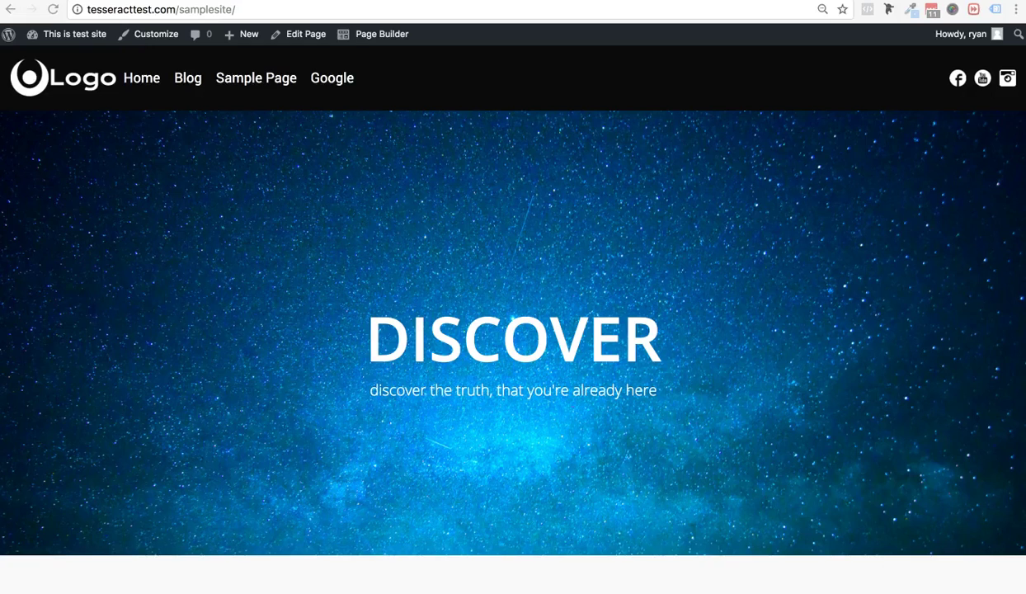
- Examine the site's Blog page and the full Hello world! post, including its sidebar and comment section, and return to the Blog page
left_click(188, 88)
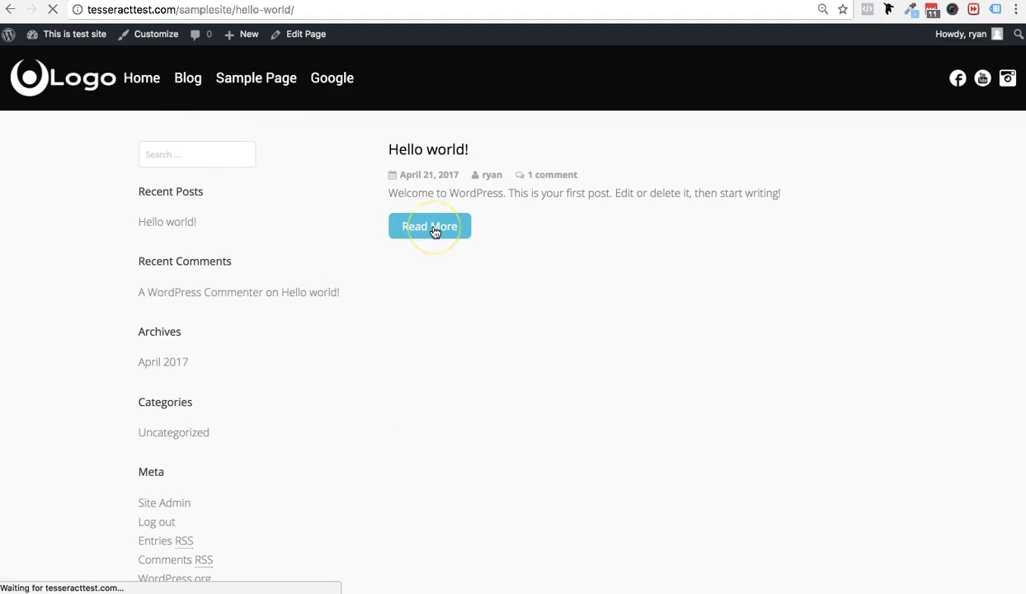
scroll(624, 369, "down", 3)
scroll(624, 369, "up", 3)
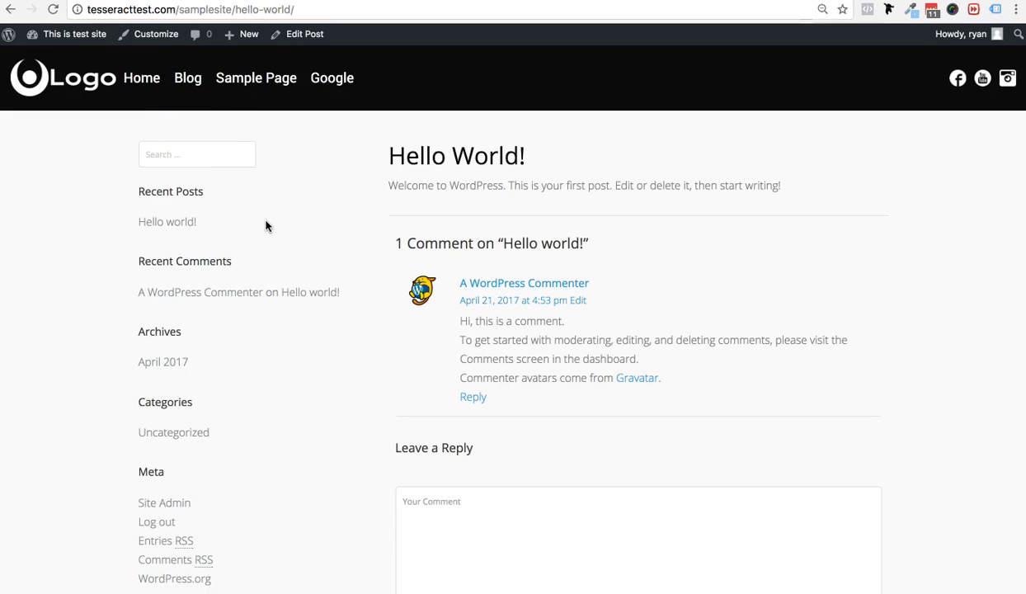
scroll(309, 408, "down", 5)
scroll(308, 409, "up", 5)
left_click(314, 406)
left_click(186, 80)
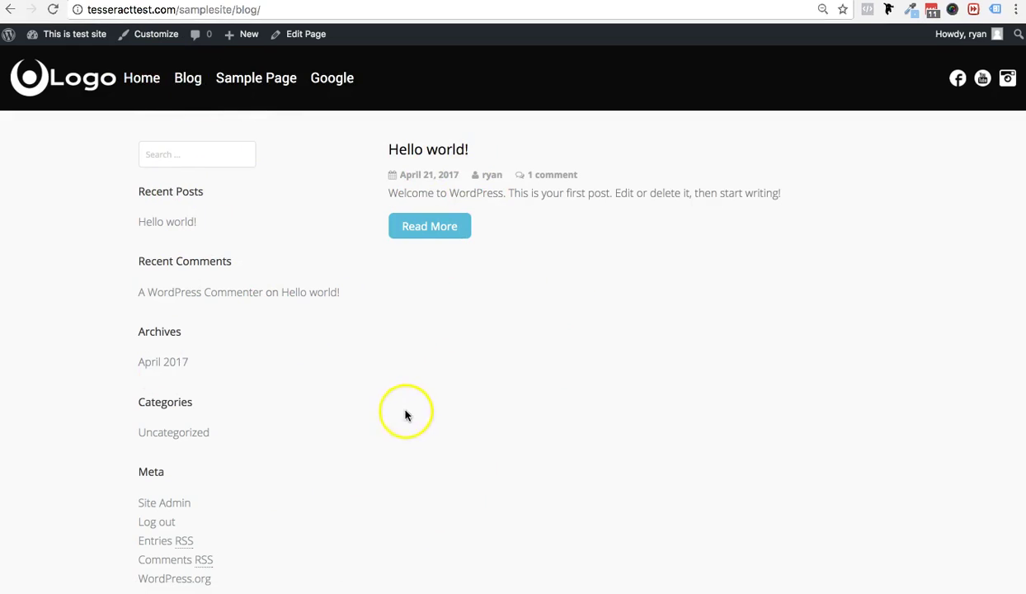
left_click(422, 148)
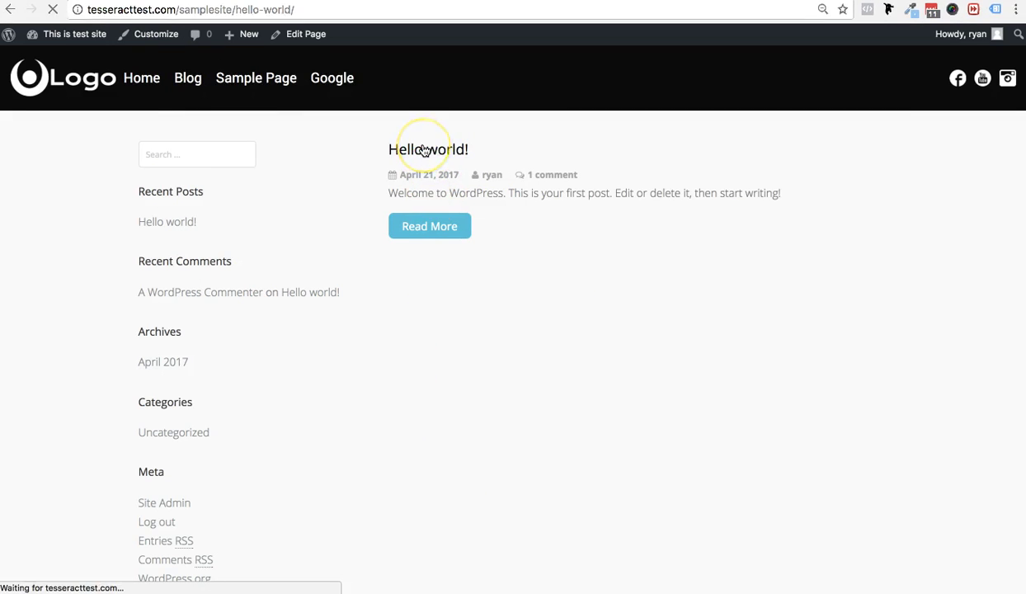
left_click(199, 88)
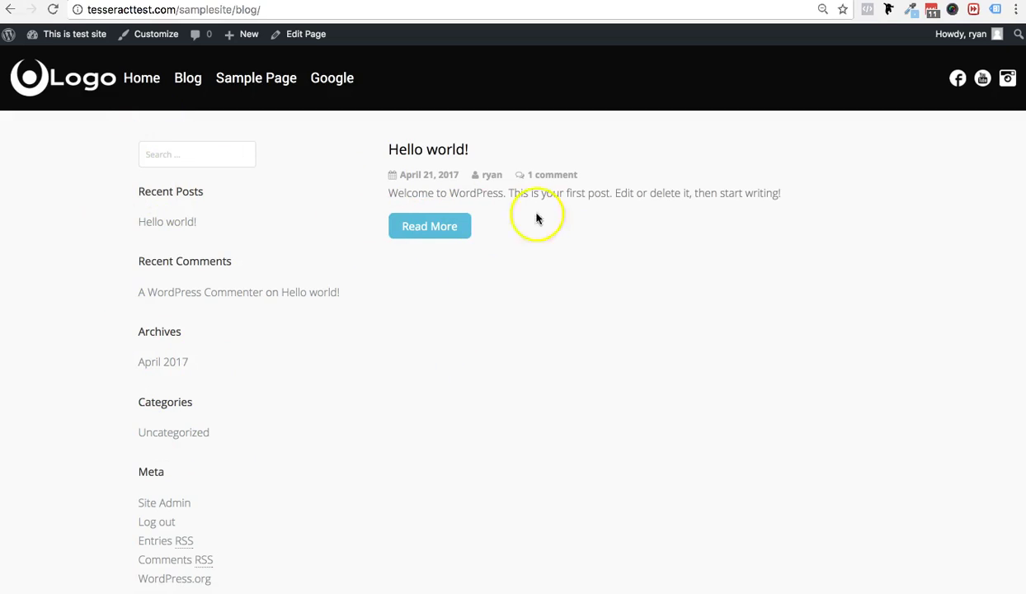
- In the site's admin Permalink Settings, use the Post name URL structure and save the changes
left_click(71, 33)
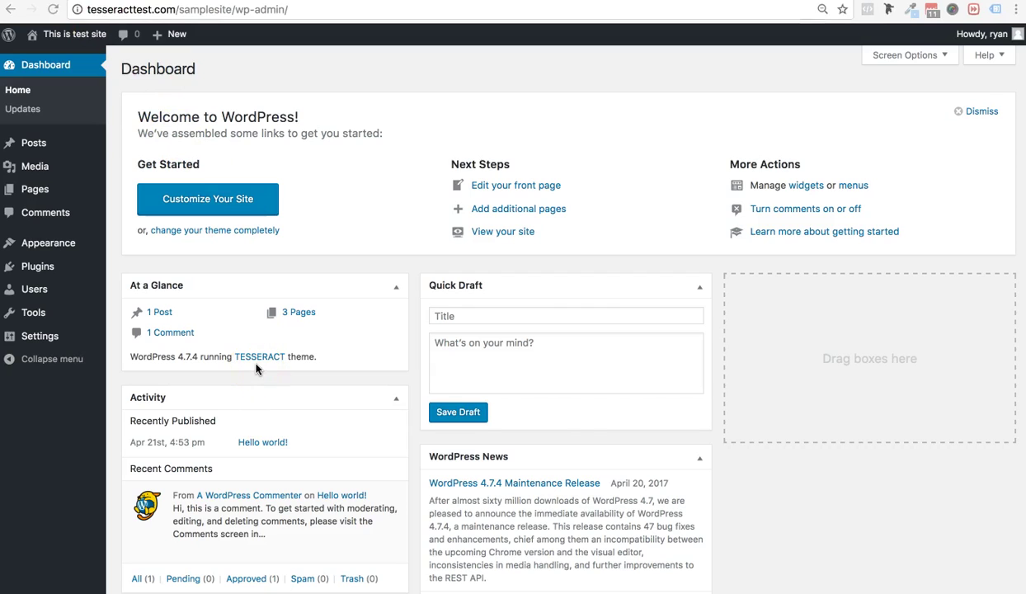
left_click(229, 328)
mouse_move(38, 341)
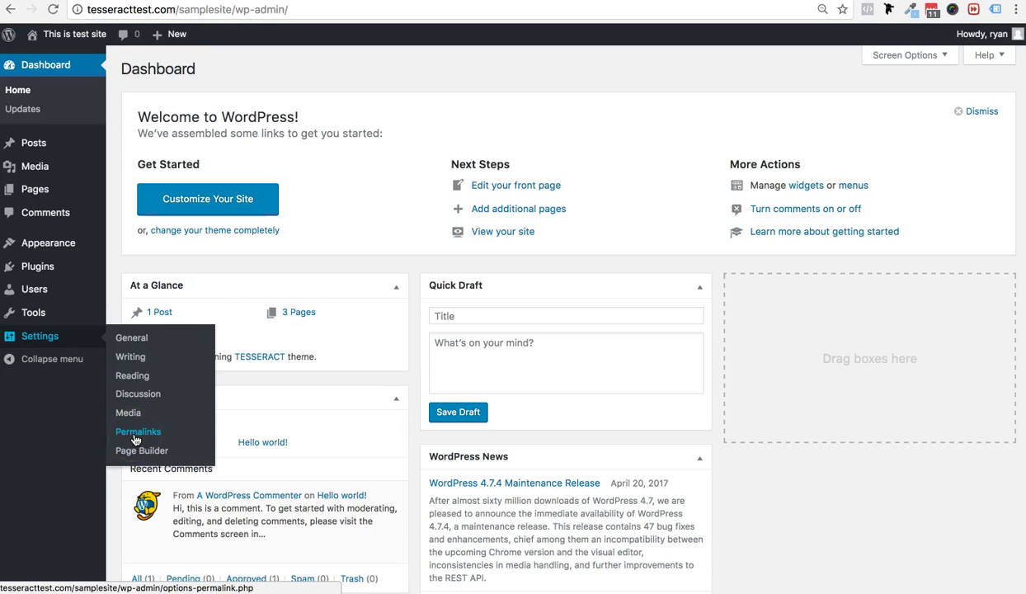
left_click(116, 413)
left_click(45, 336)
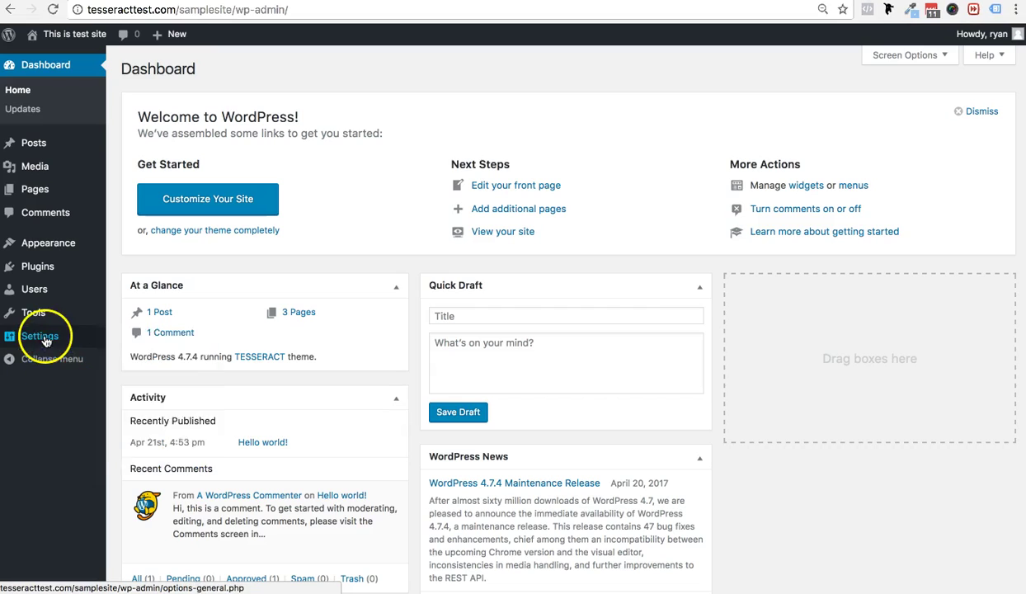
left_click(144, 406)
left_click(139, 433)
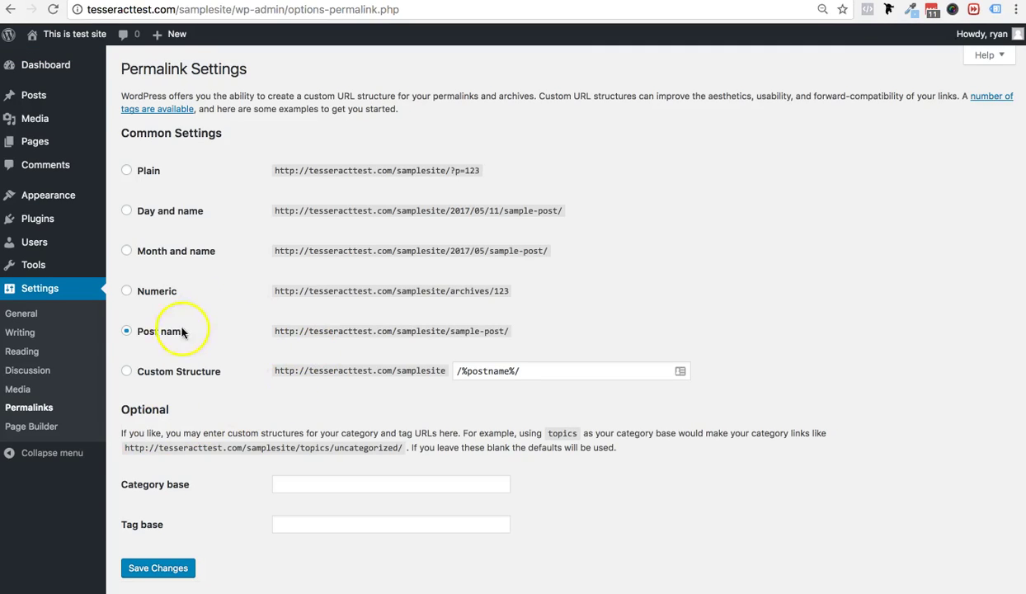
left_click_drag(450, 331, 509, 331)
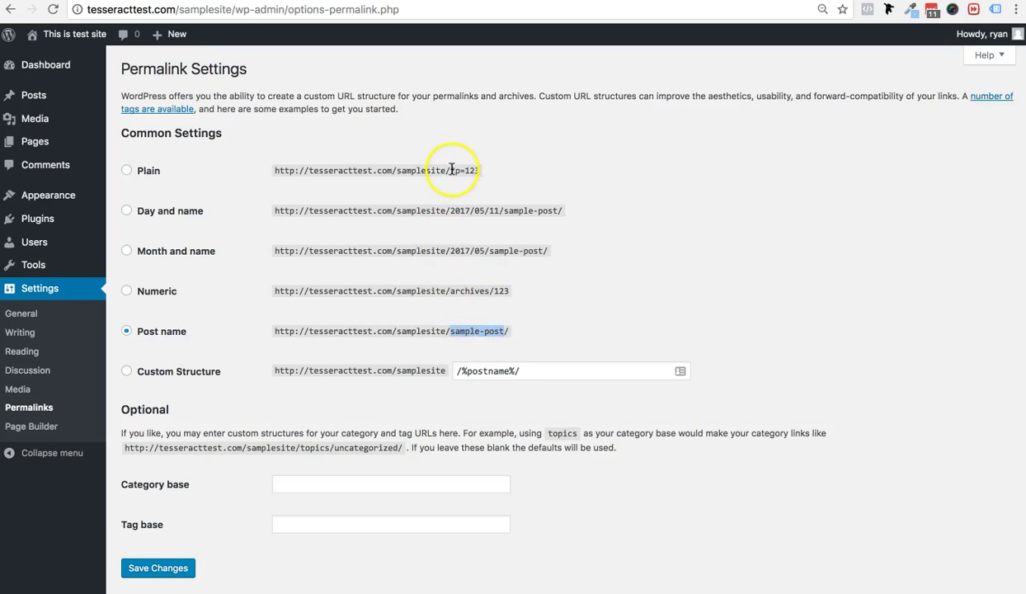
left_click_drag(452, 170, 505, 169)
left_click(204, 332)
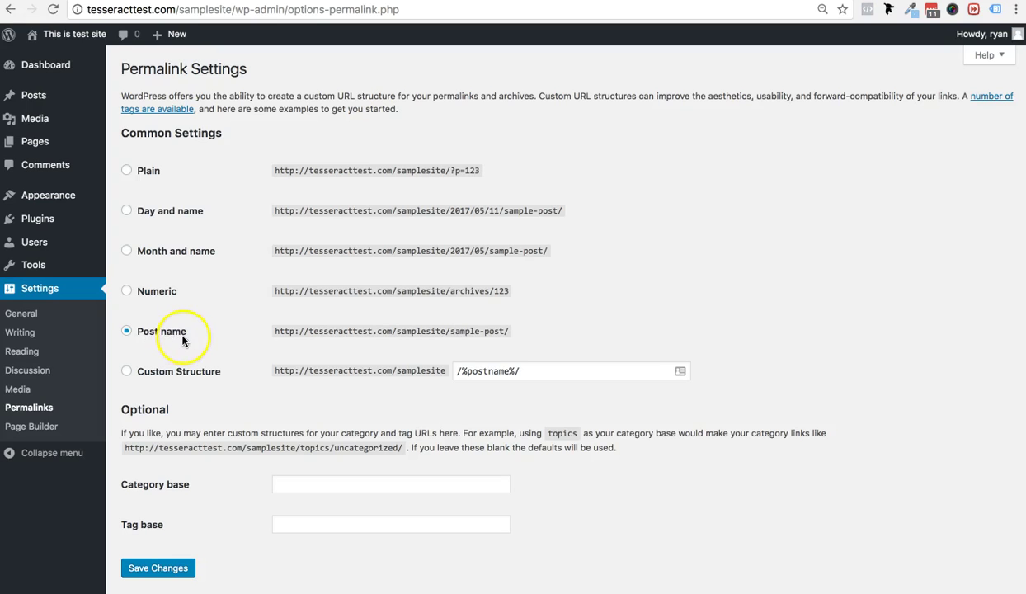
scroll(196, 412, "down", 1)
left_click(170, 528)
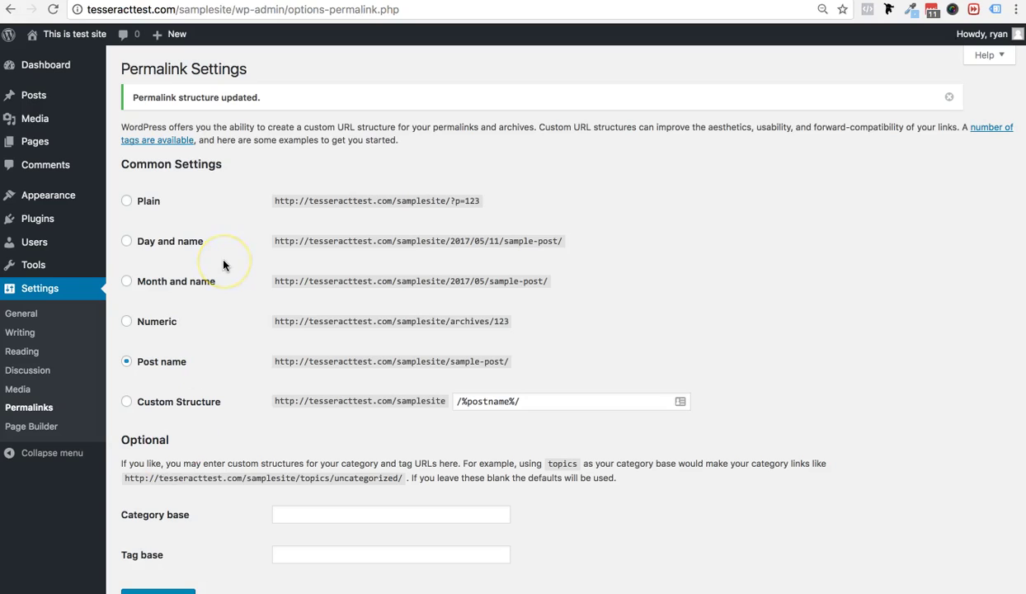
- Create a new page titled Blog with the Full Width Page template and publish it
mouse_move(39, 146)
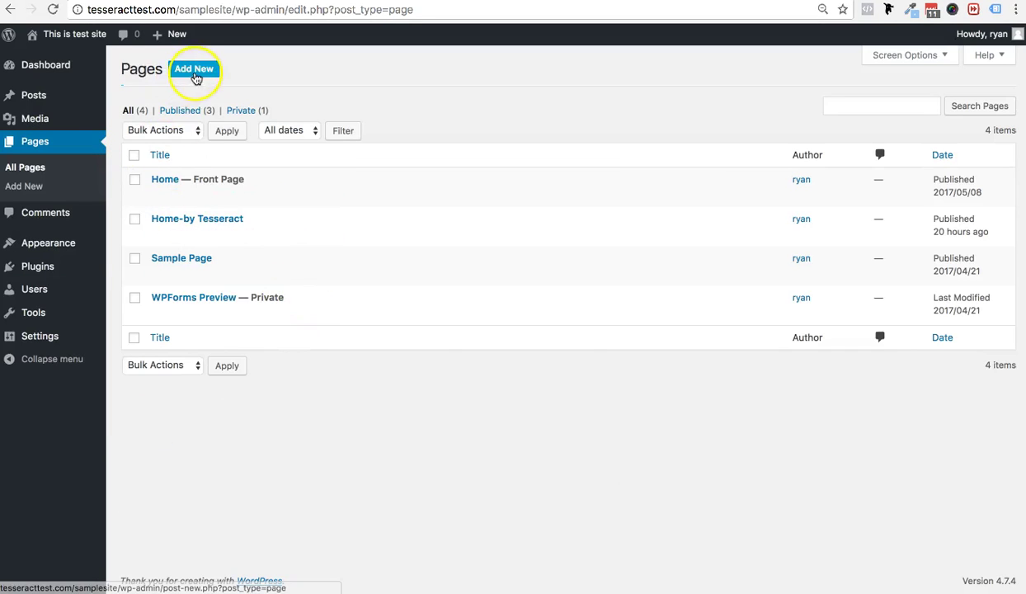
left_click(192, 71)
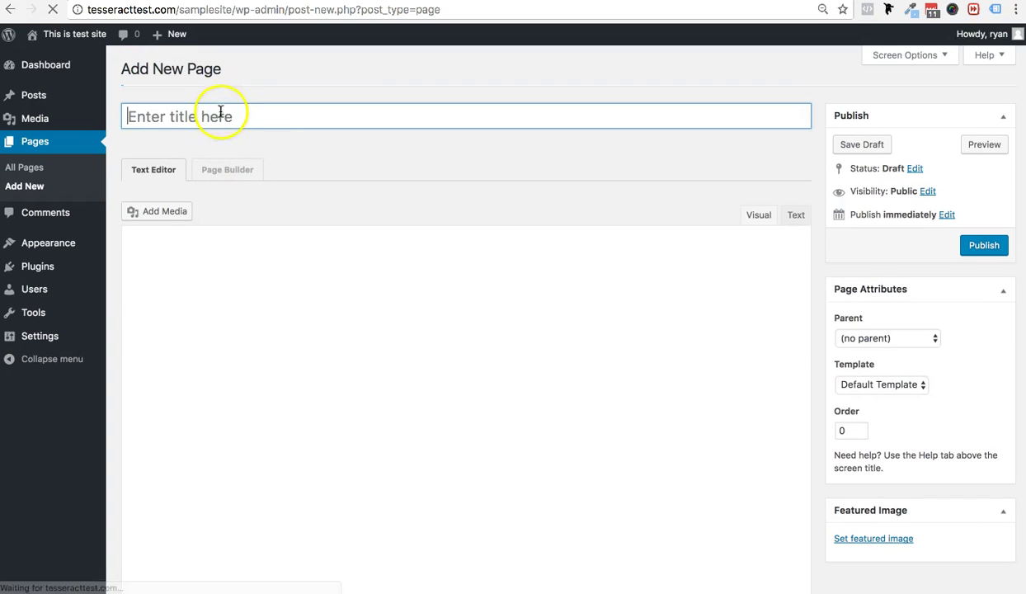
left_click(217, 117)
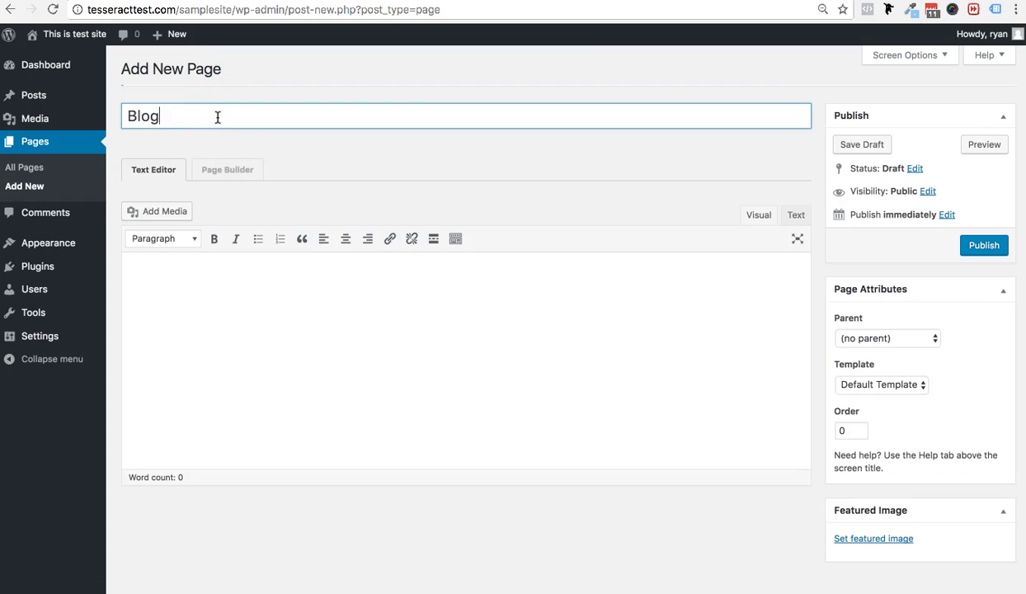
left_click(879, 385)
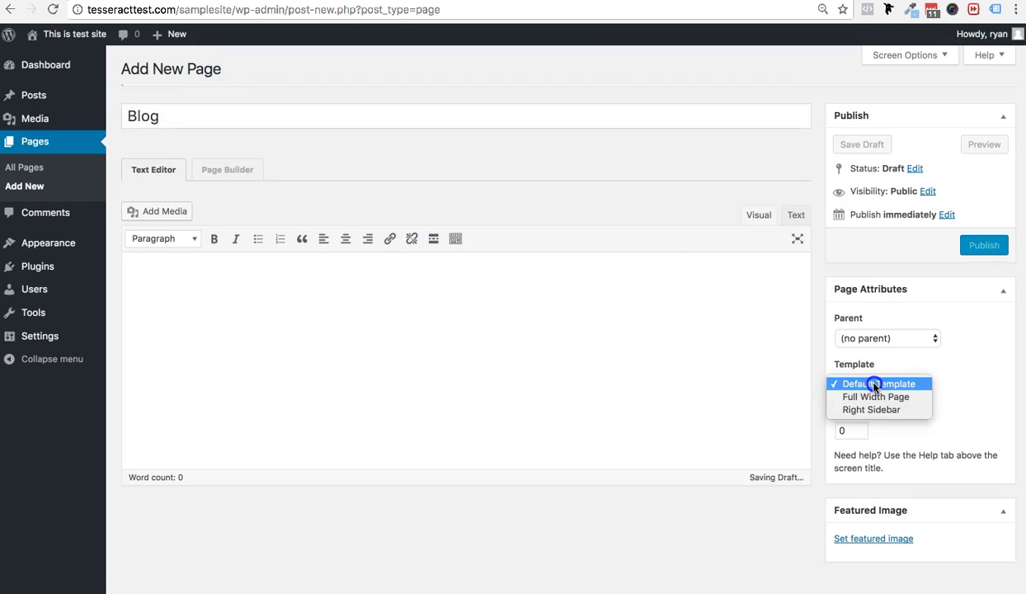
left_click(882, 398)
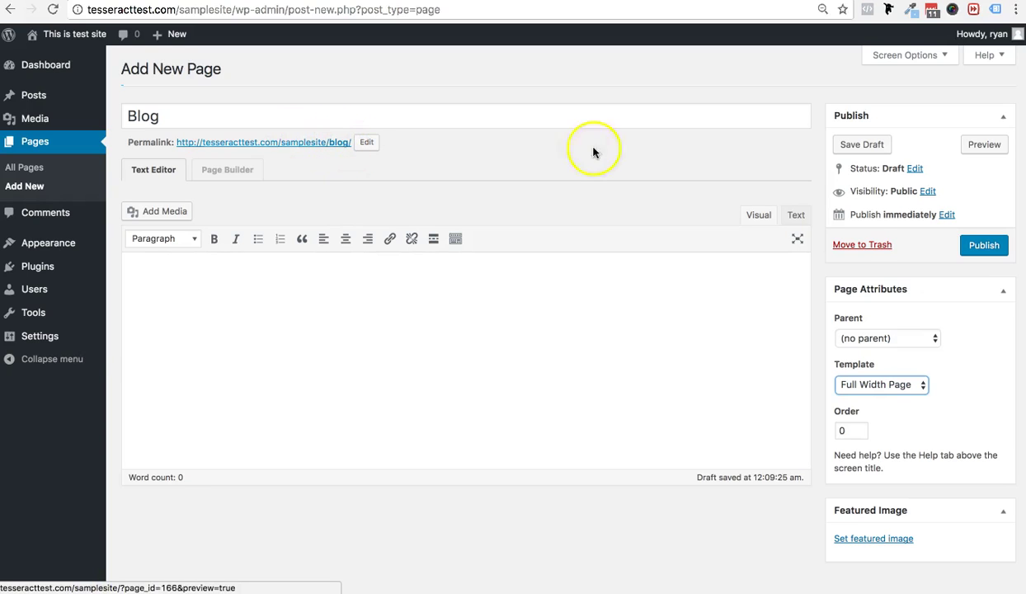
left_click(981, 249)
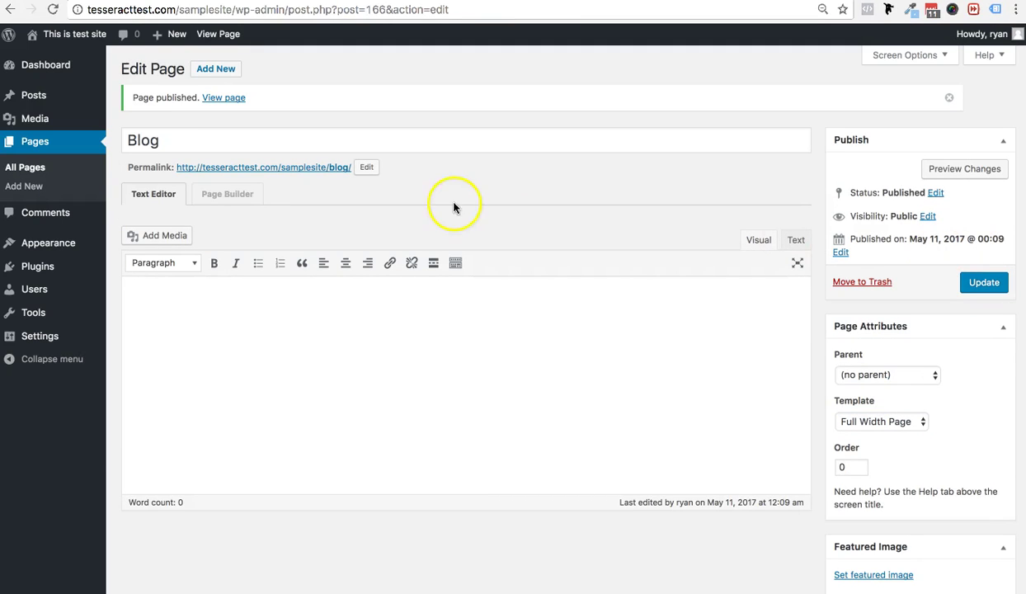
- In the theme customizer's Static Front Page settings, keep Home as the front page, set the posts page to Blog, and publish the change
mouse_move(61, 239)
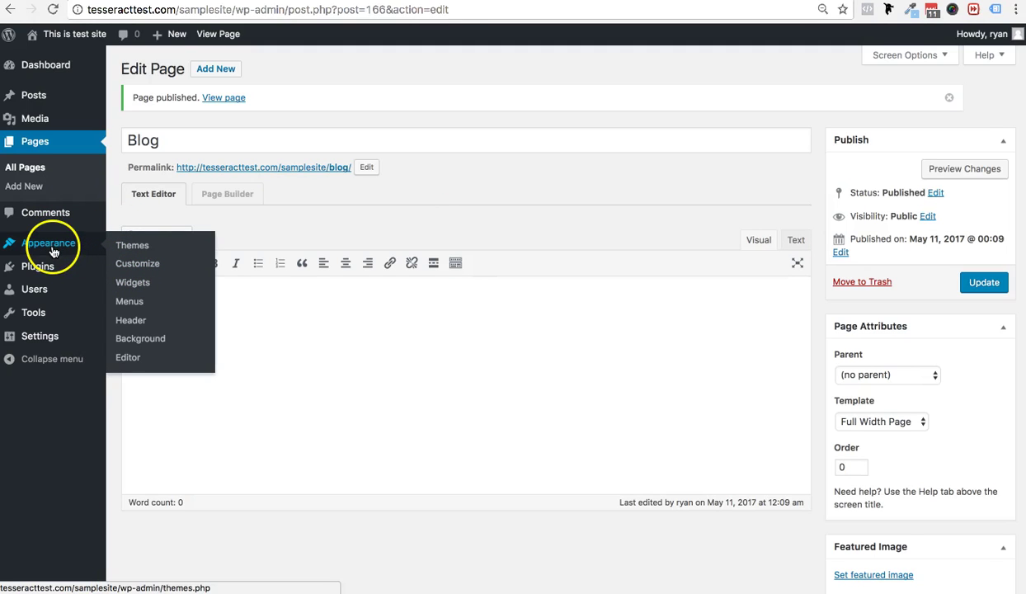
left_click(130, 266)
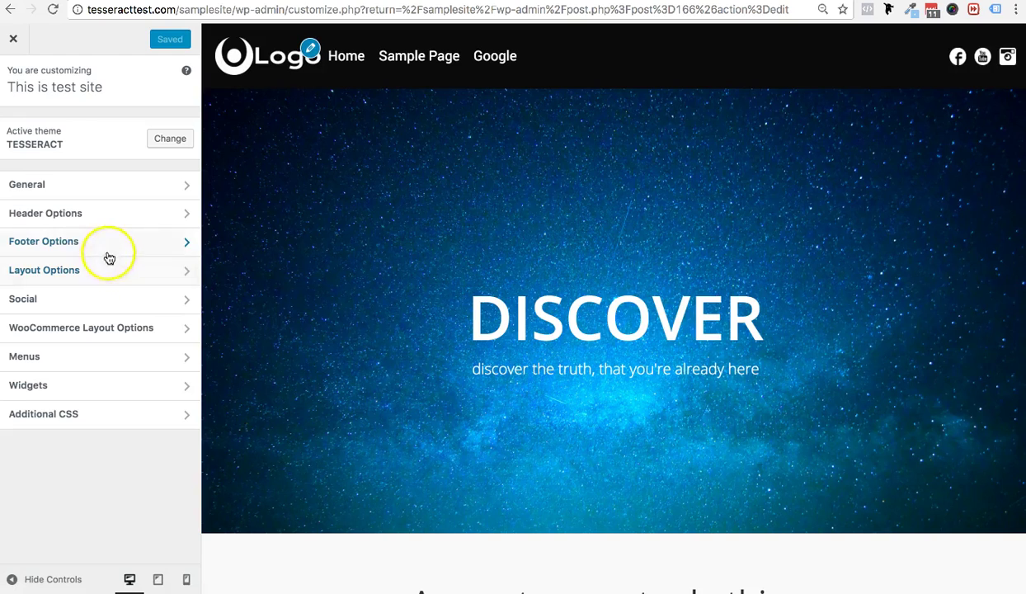
left_click(72, 188)
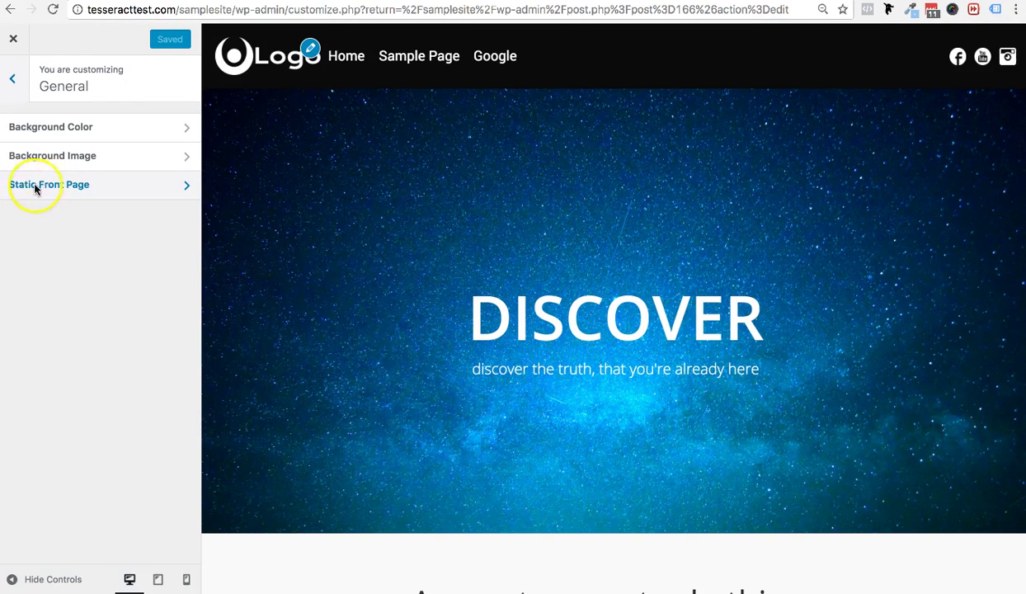
left_click(73, 188)
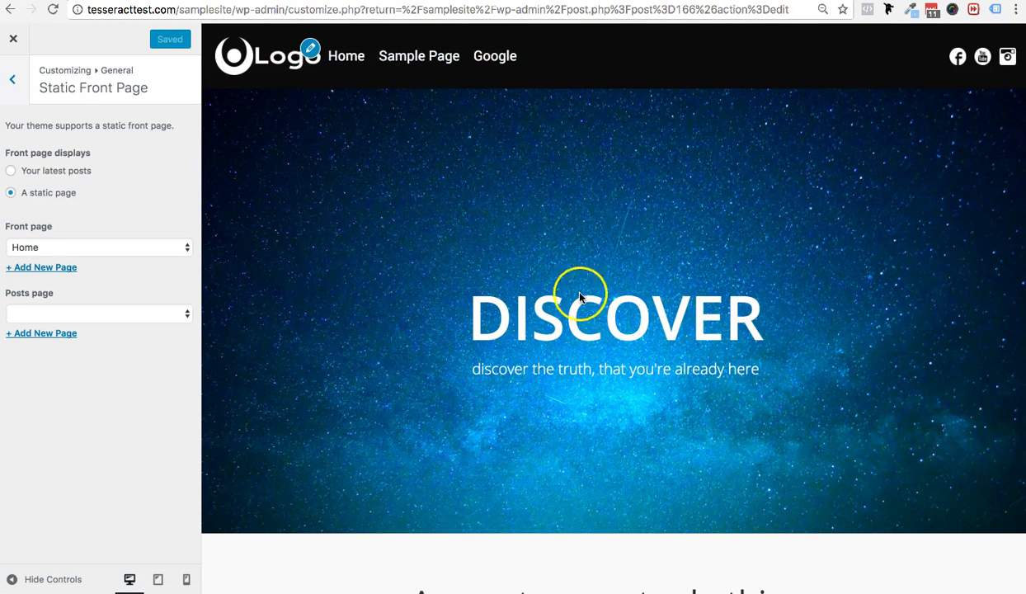
left_click(33, 250)
left_click(99, 198)
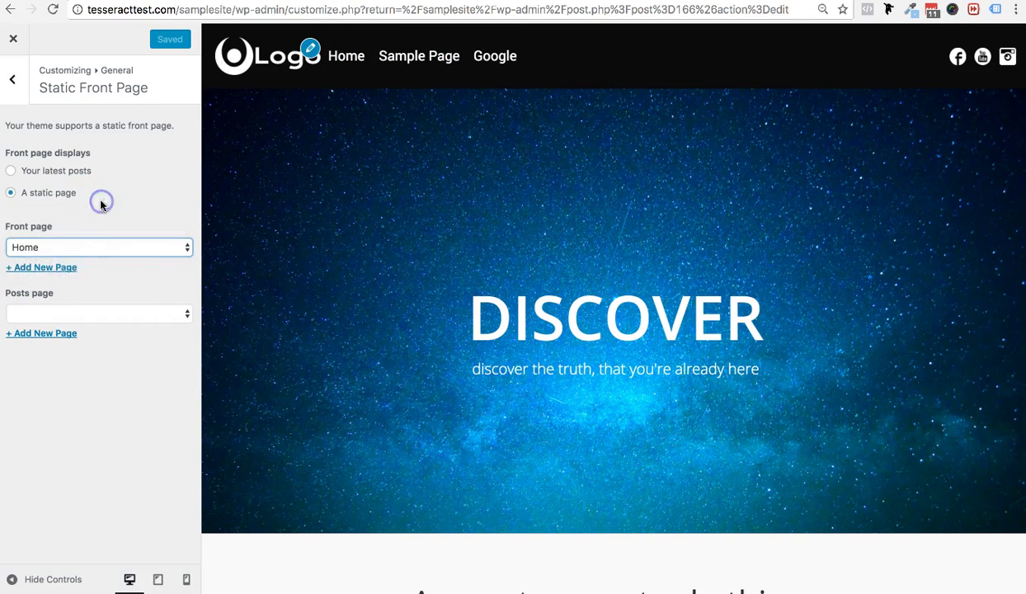
left_click(52, 310)
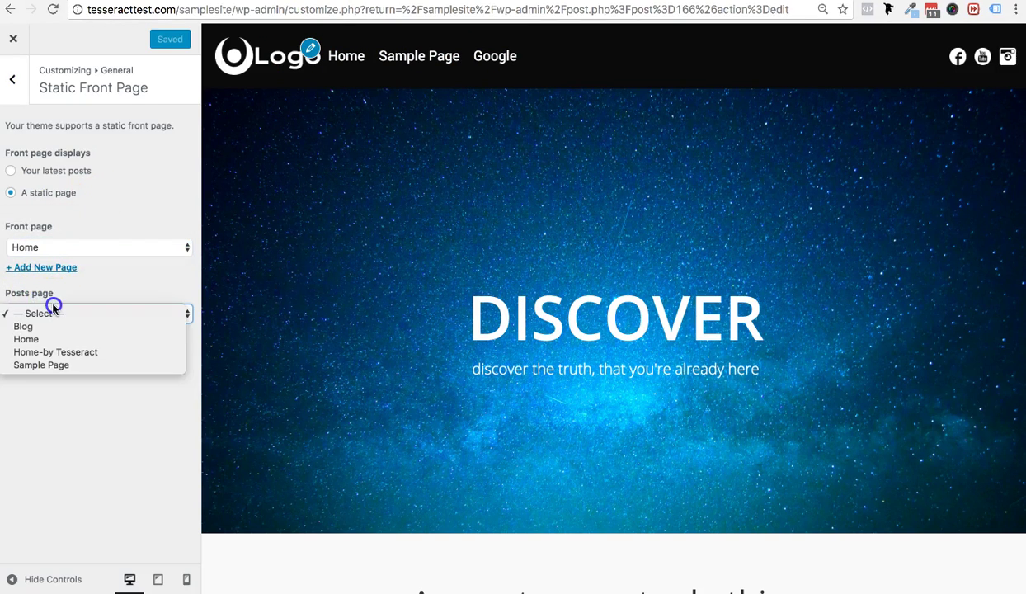
left_click(92, 327)
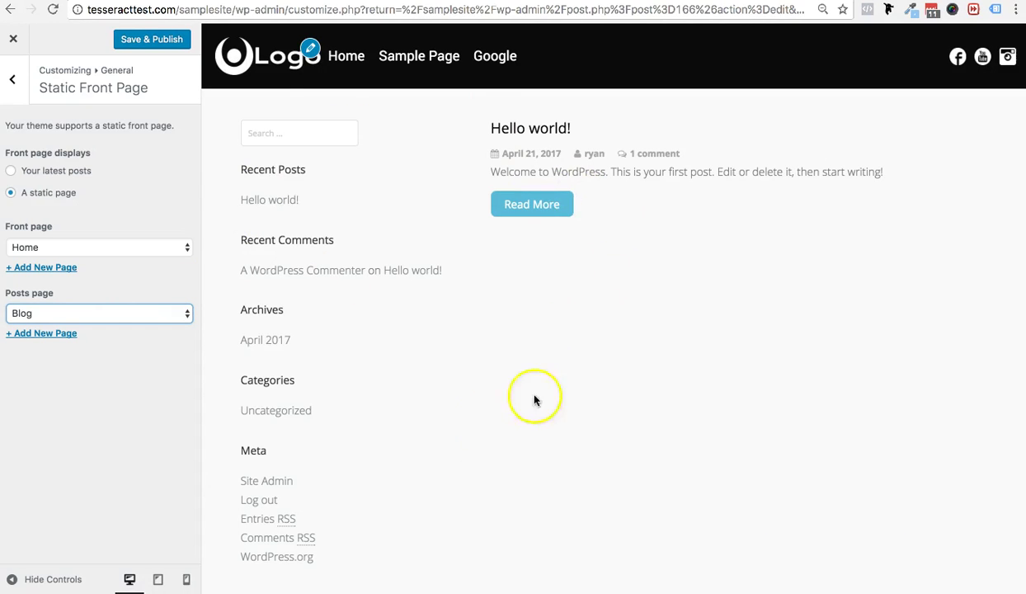
scroll(384, 281, "down", 3)
scroll(383, 280, "up", 3)
left_click(142, 43)
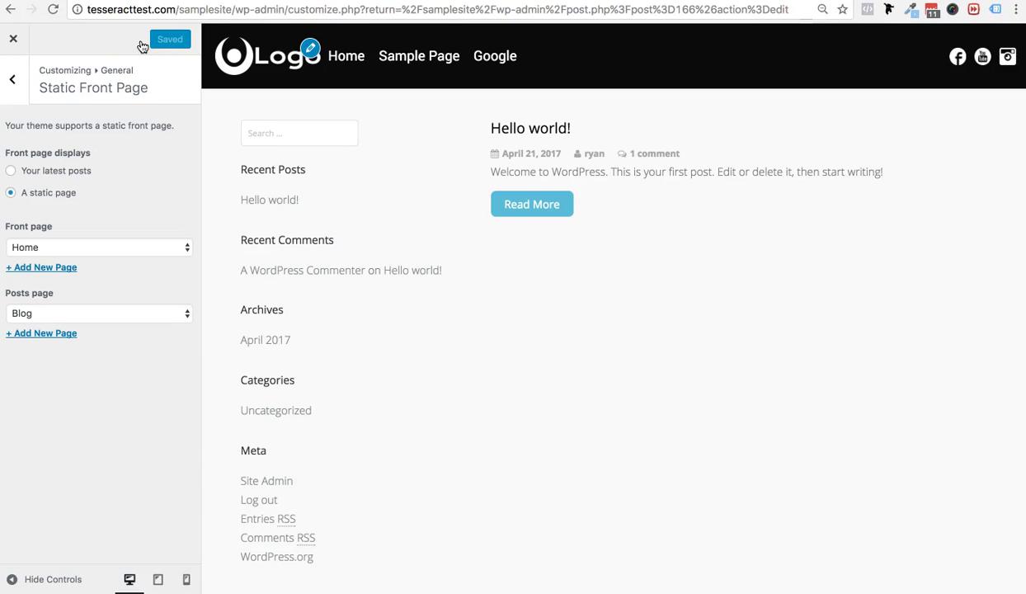
- Examine the customizer's Blog Post Options under Layout Options, from article content type and title display to sidebar layout, featured image and date
left_click(14, 91)
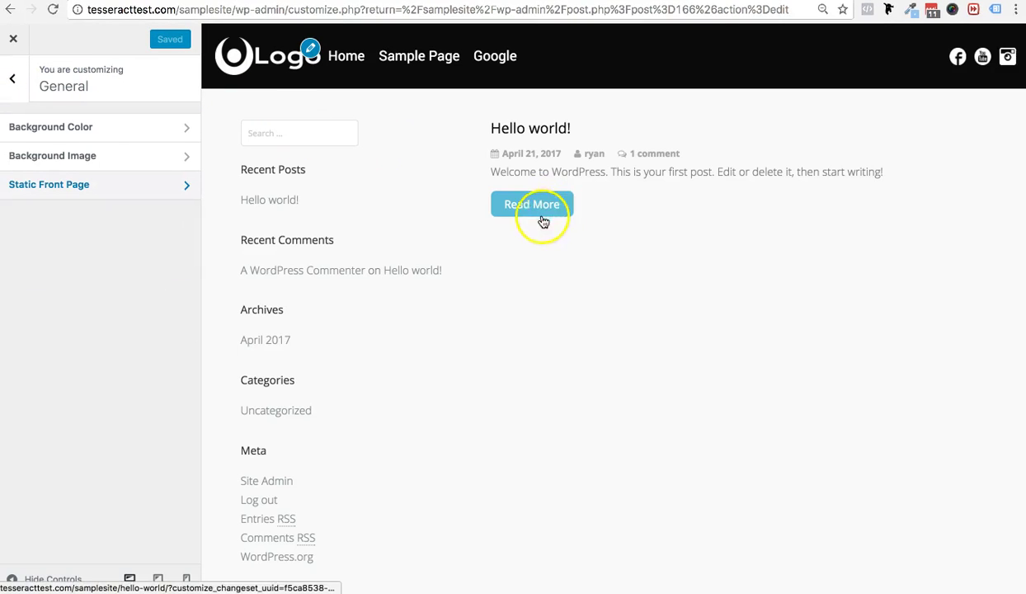
left_click(10, 87)
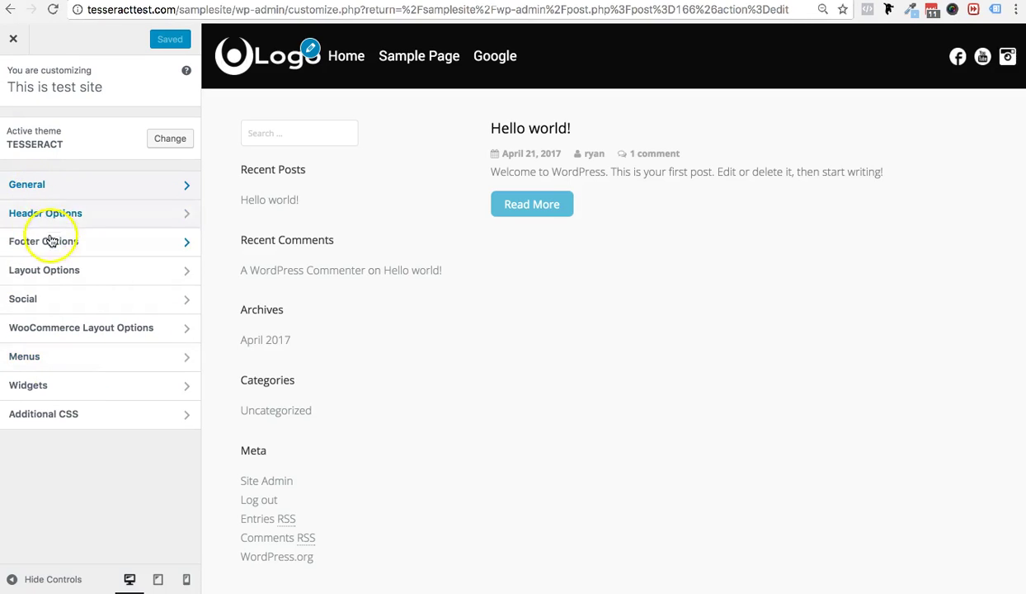
left_click(68, 278)
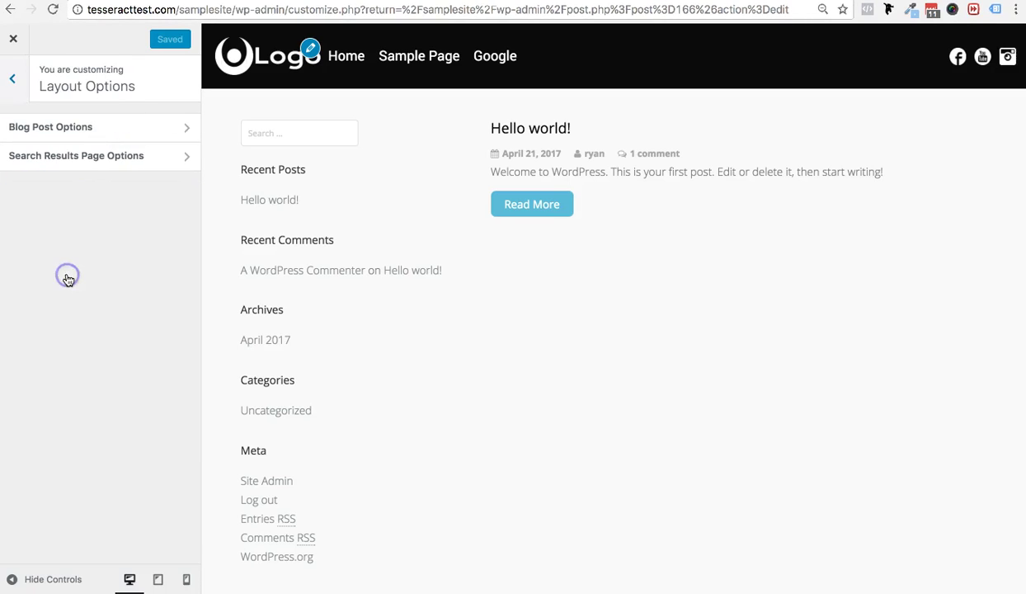
left_click(63, 132)
scroll(107, 253, "down", 10)
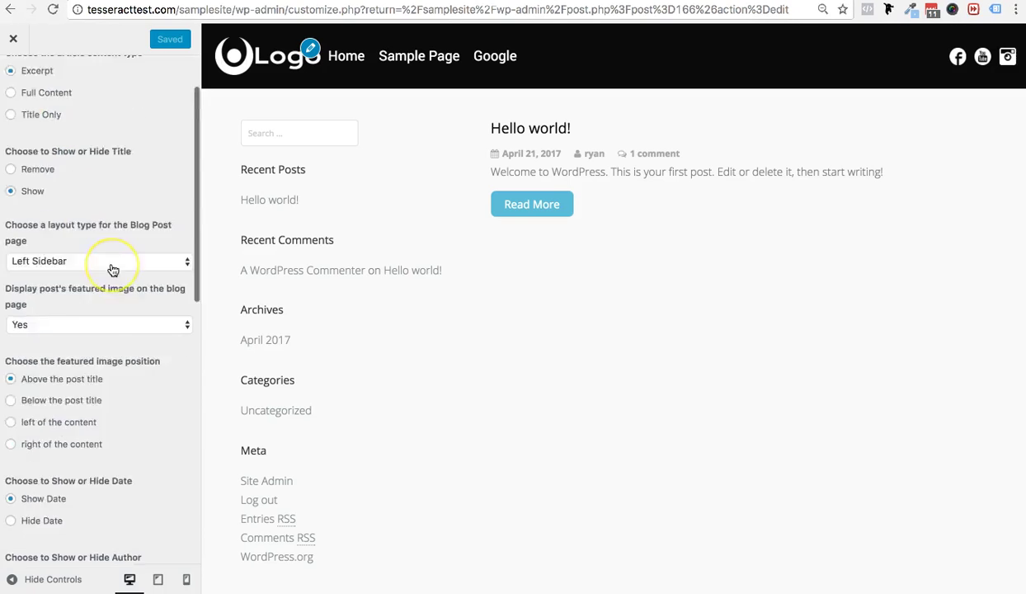
scroll(113, 270, "up", 10)
scroll(113, 270, "down", 8)
scroll(113, 271, "up", 8)
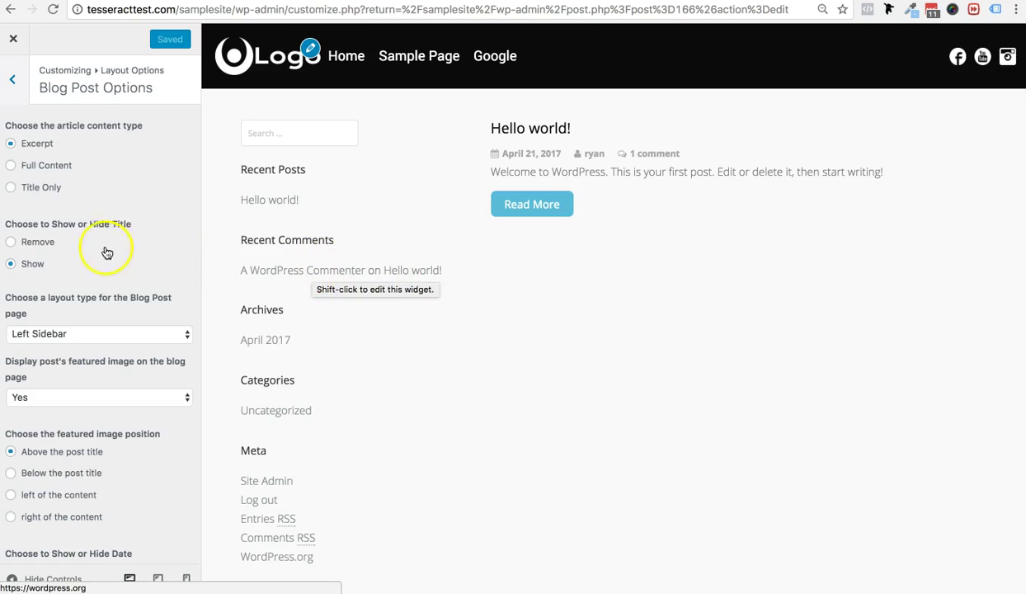
scroll(73, 265, "down", 8)
scroll(73, 265, "up", 10)
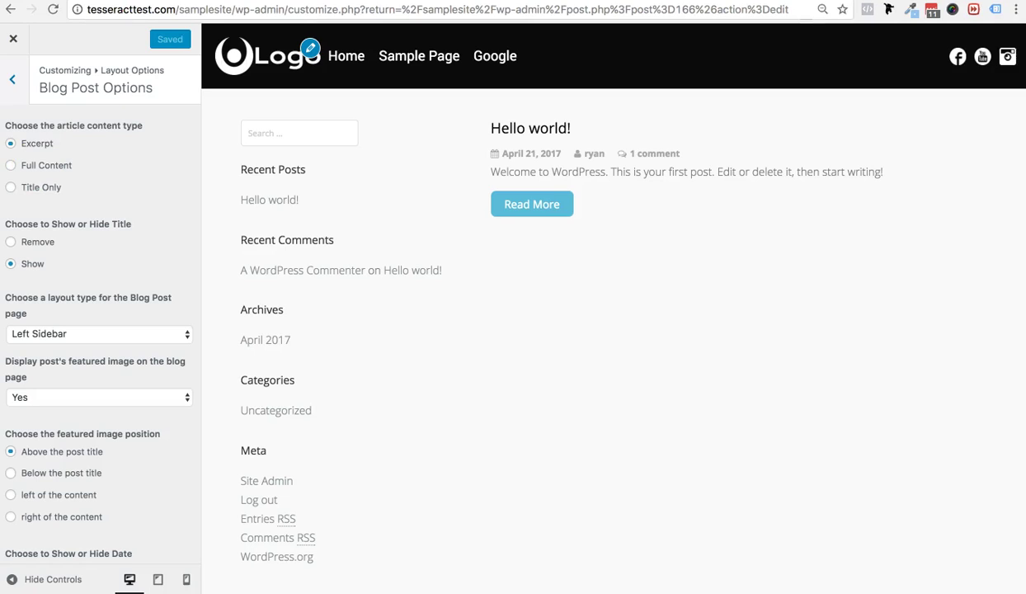
- Set the blog's article content type to Title Only and check the post in the preview
left_click(32, 36)
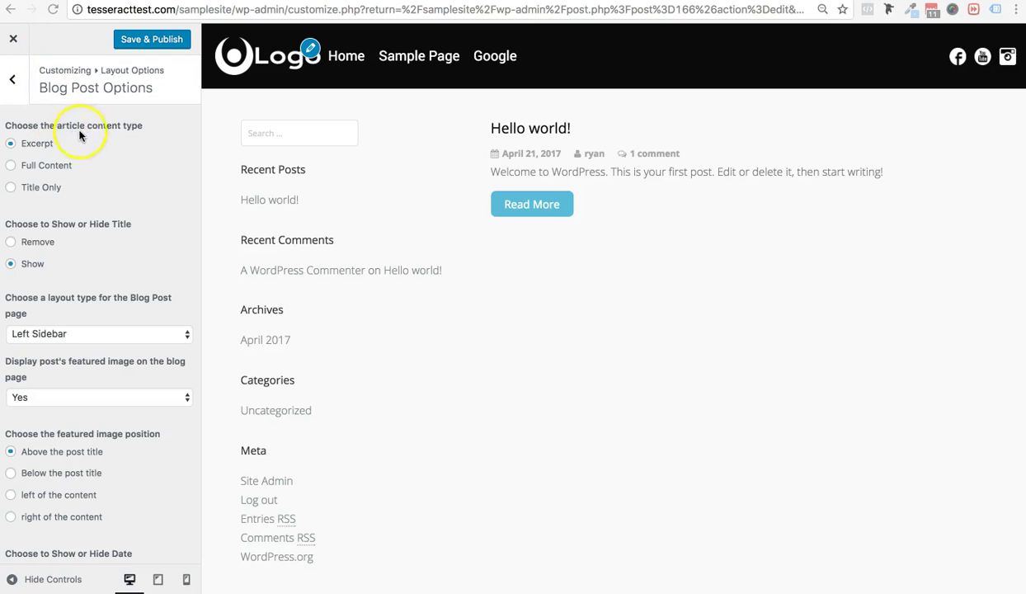
left_click(10, 189)
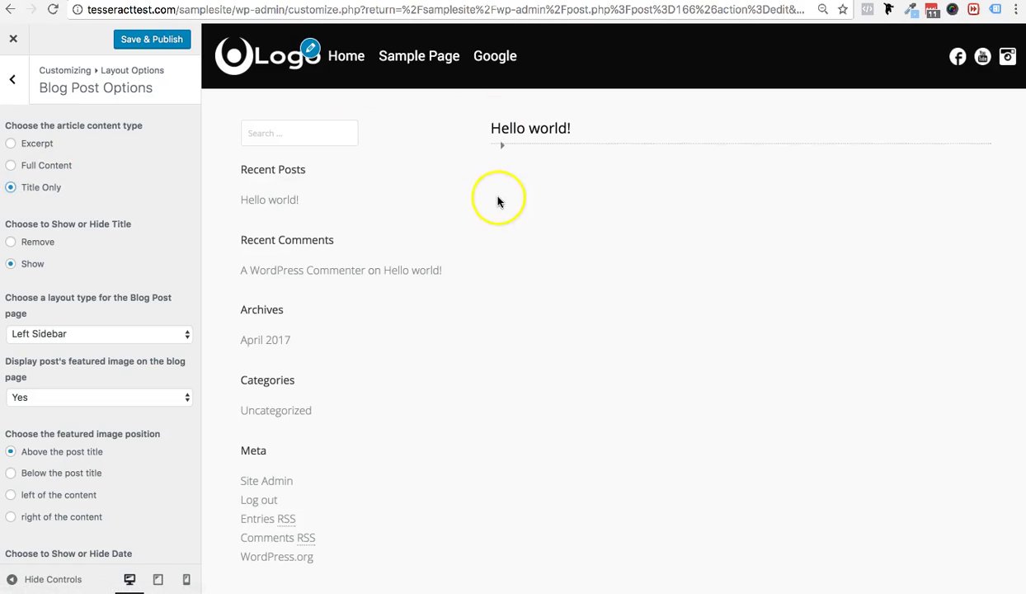
left_click(502, 148)
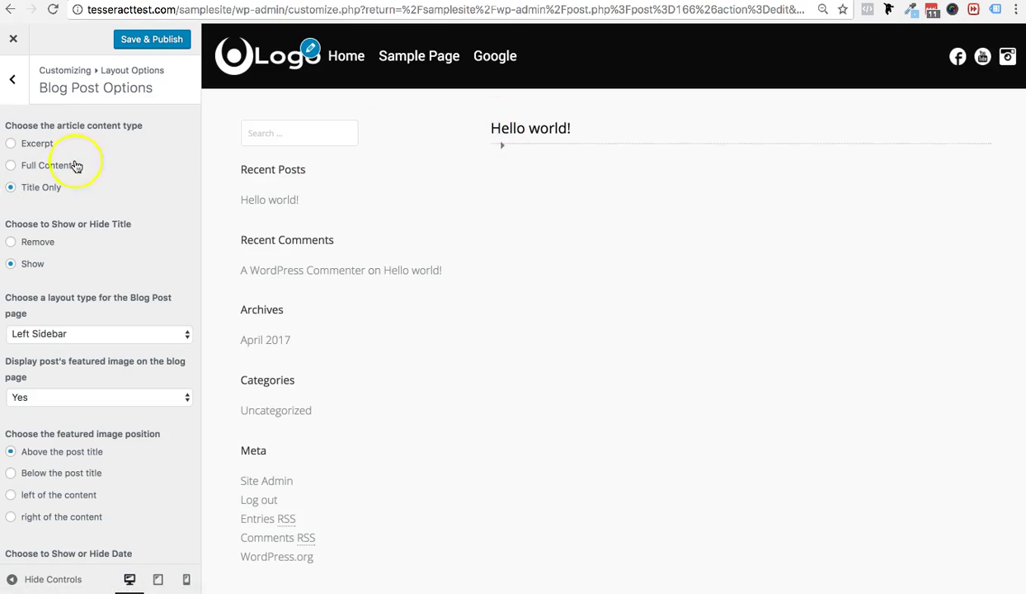
- Try Full Content before setting the article content type to Excerpt, and test removing the post title before showing it again
left_click(11, 165)
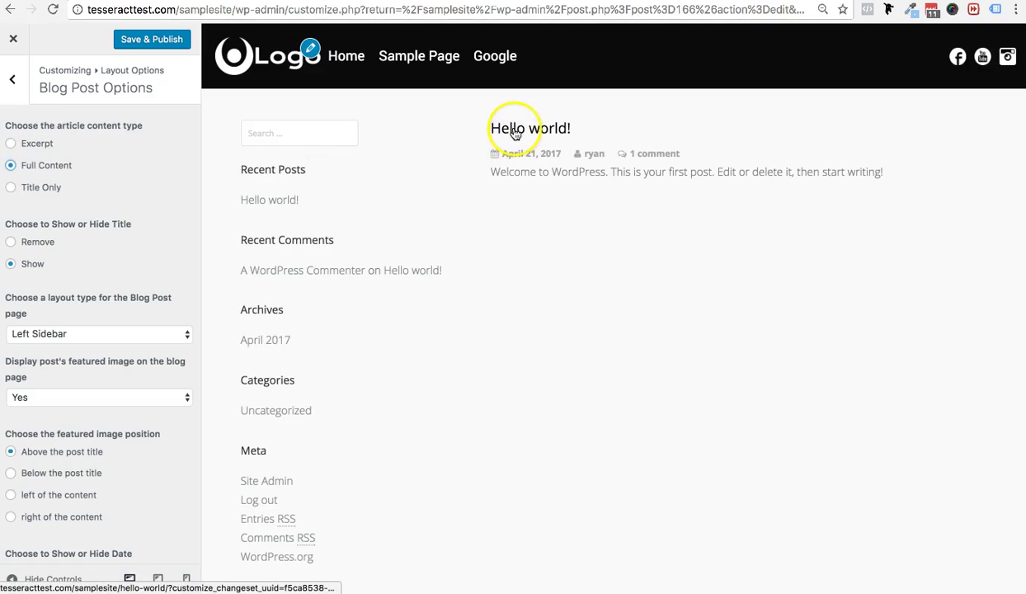
left_click(11, 144)
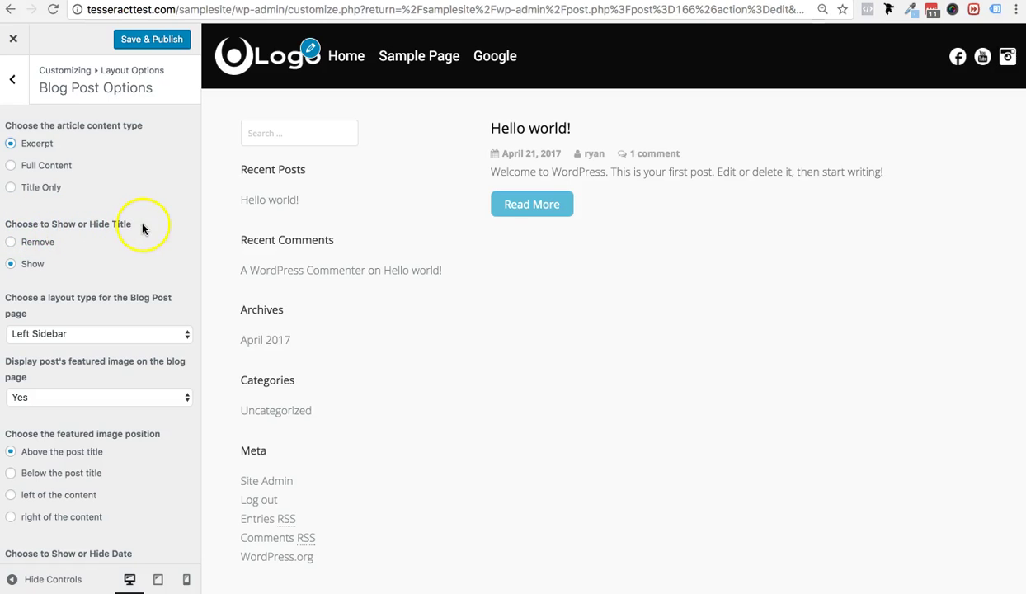
left_click(10, 243)
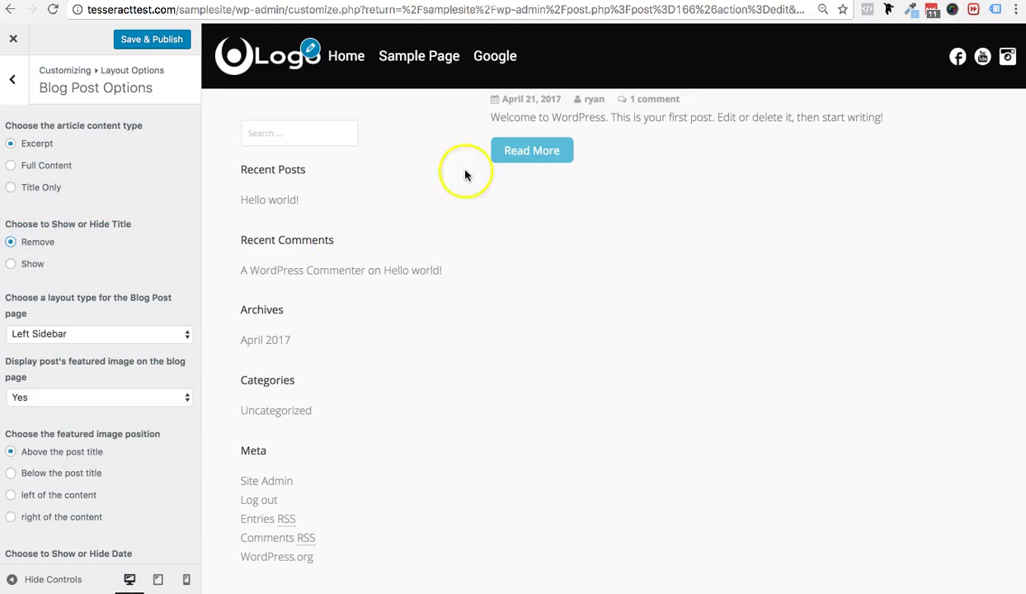
left_click(11, 264)
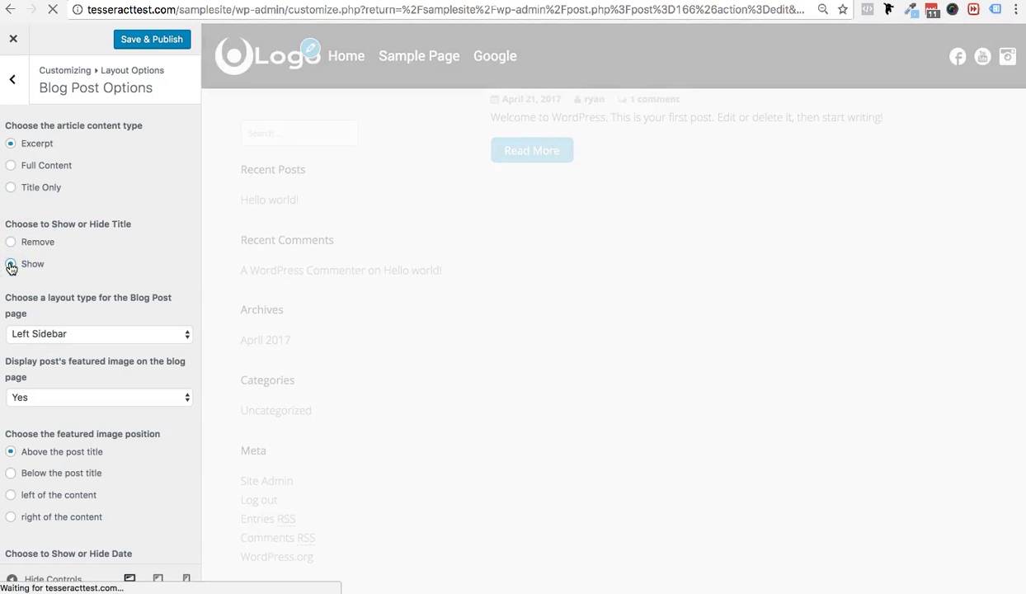
- Try the Right Sidebar and Full Width layouts for the blog post page, and return it to Left Sidebar
scroll(107, 284, "down", 1)
scroll(110, 288, "down", 2)
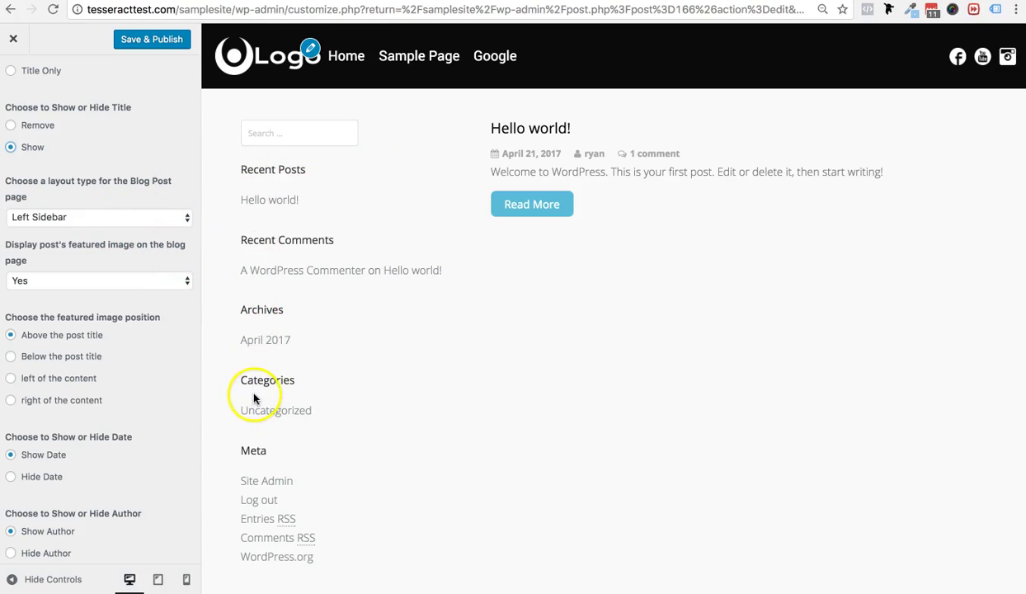
left_click(66, 216)
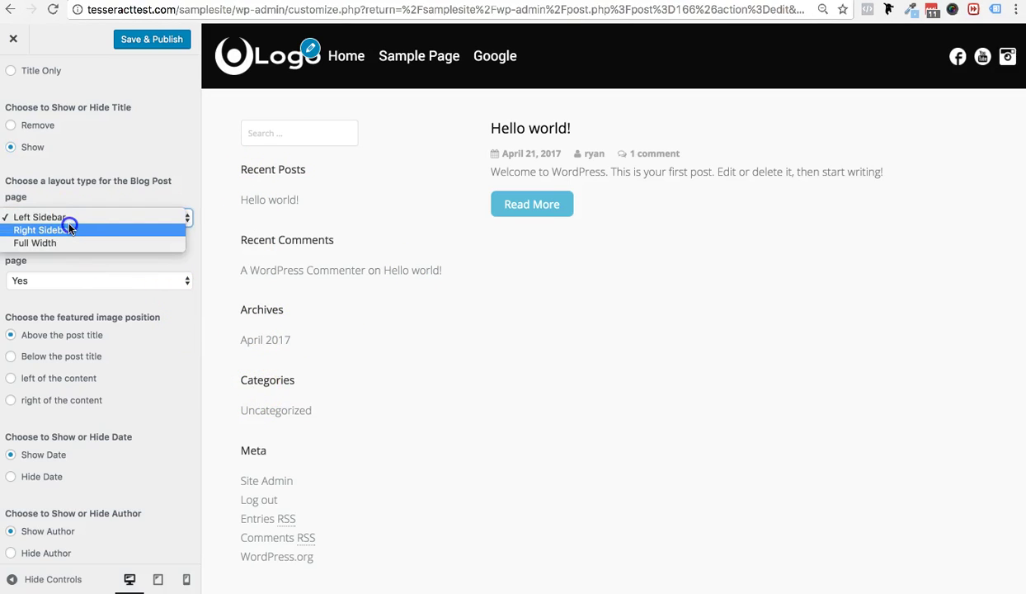
left_click(70, 229)
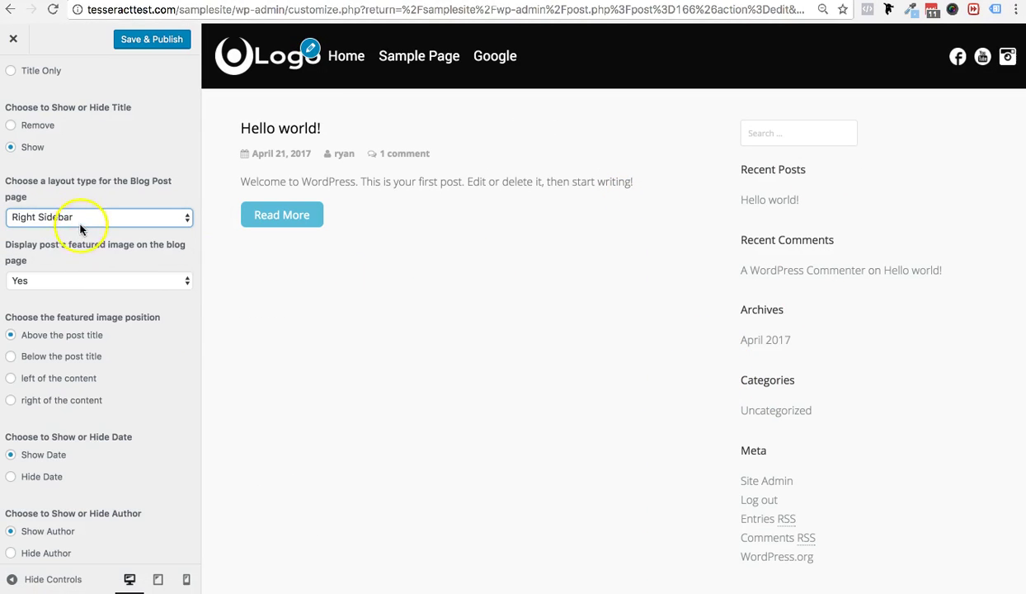
left_click(79, 220)
left_click(78, 230)
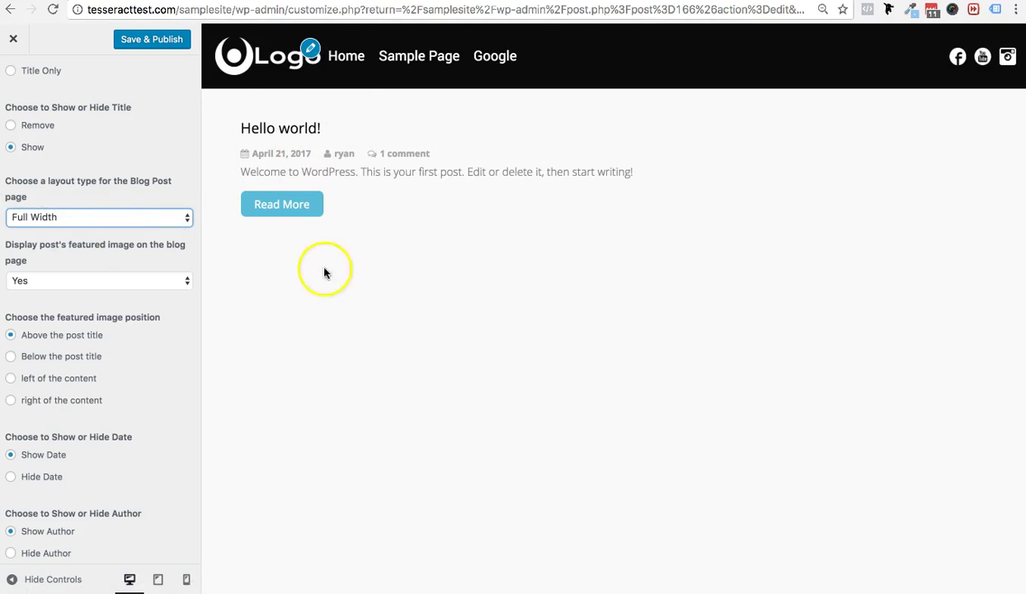
left_click(127, 222)
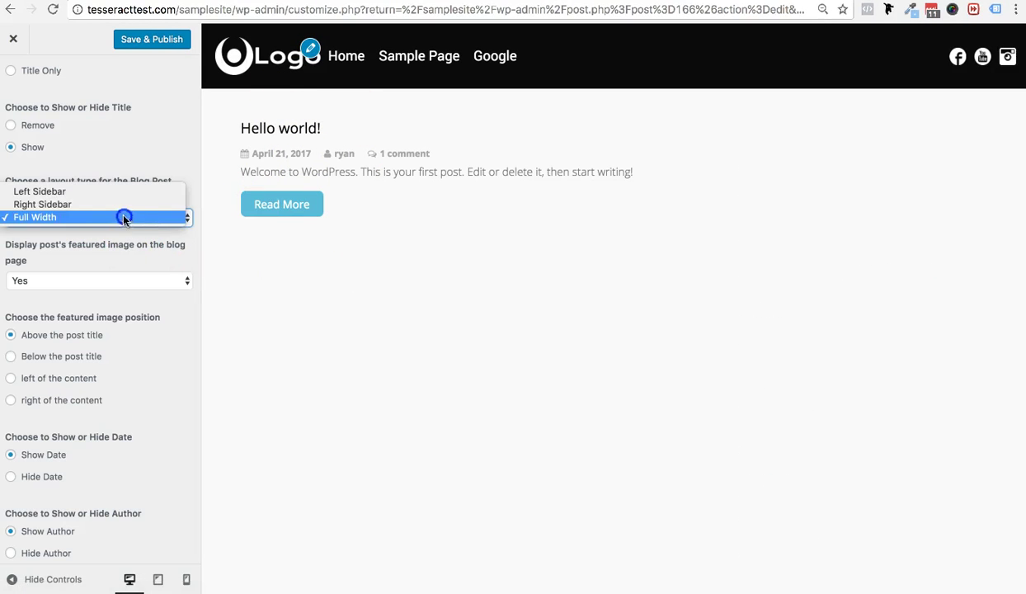
left_click(114, 194)
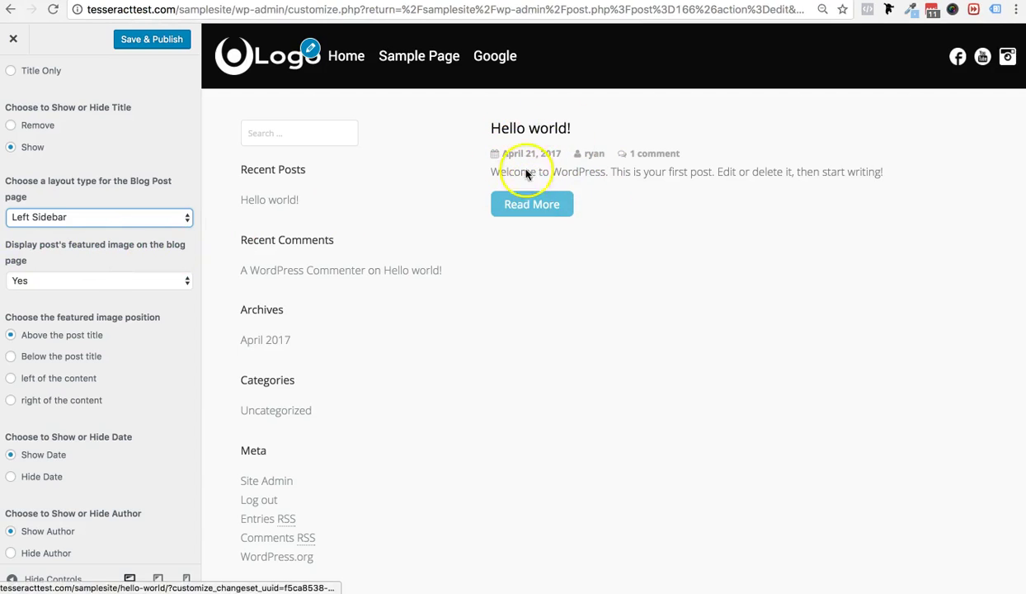
- Open the Hello world! post in a new browser tab and examine its content, comments and reply form
right_click(521, 135)
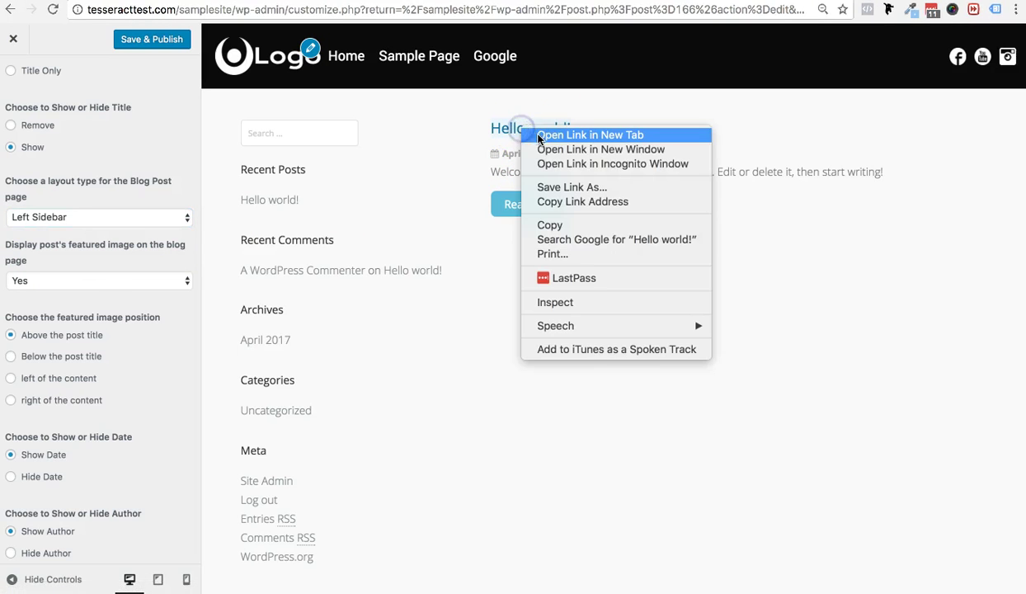
left_click(552, 134)
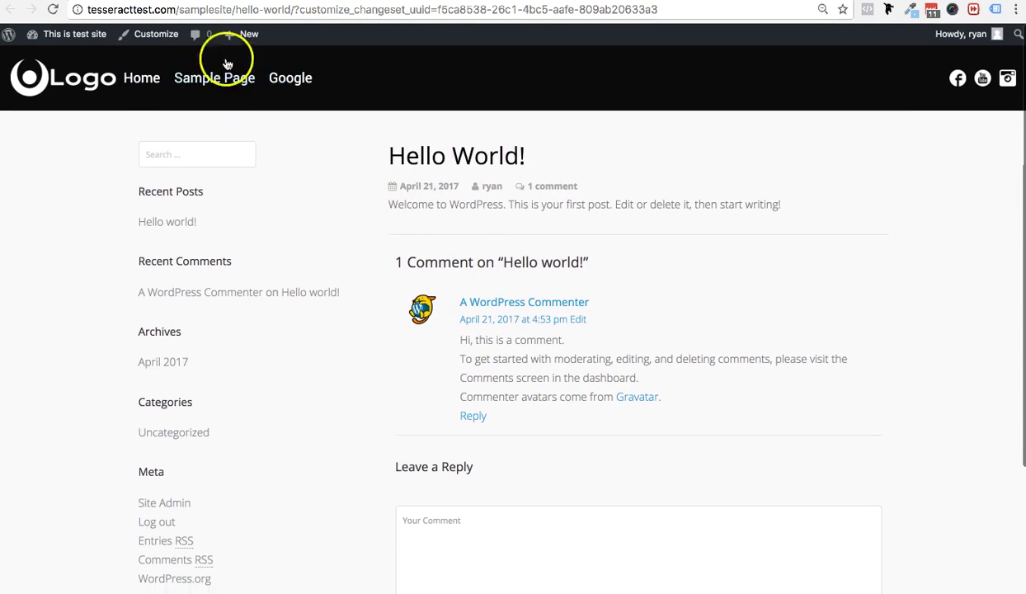
scroll(419, 235, "down", 3)
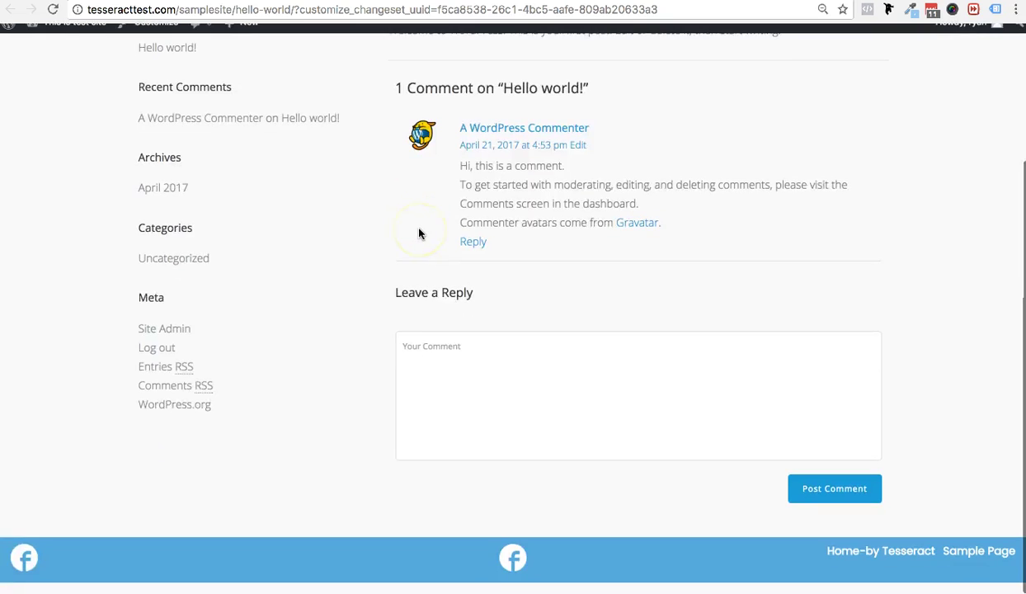
scroll(419, 235, "up", 3)
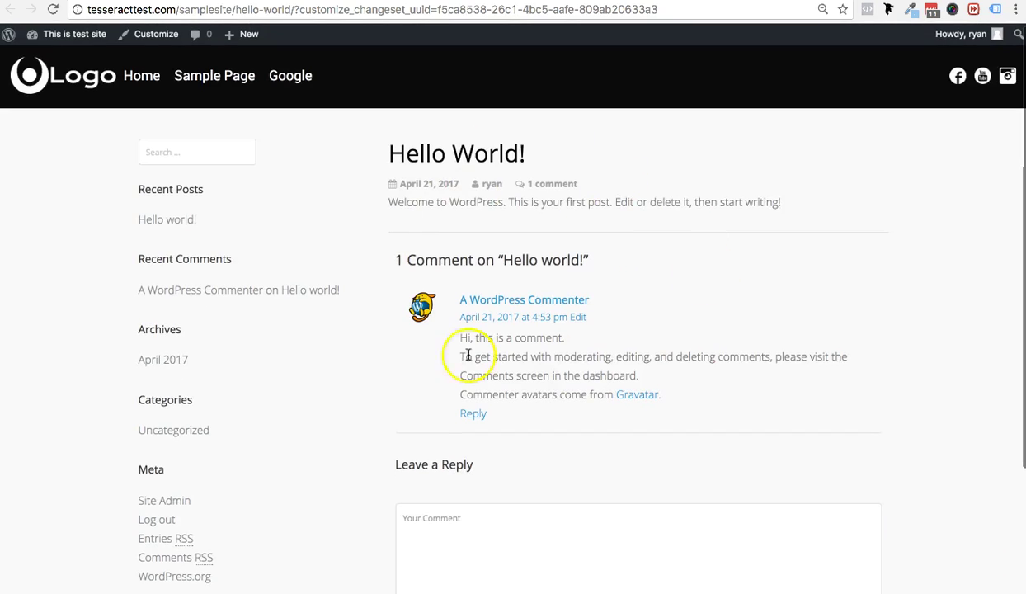
- Open the Hello world! post for editing in the WordPress admin and bring up its featured image selection
left_click(9, 36)
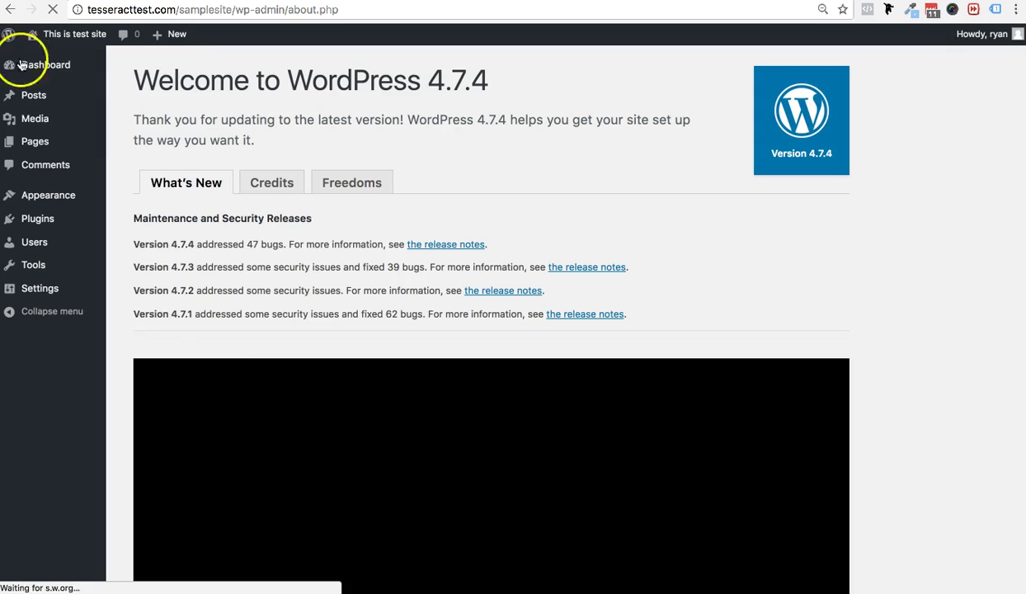
mouse_move(36, 118)
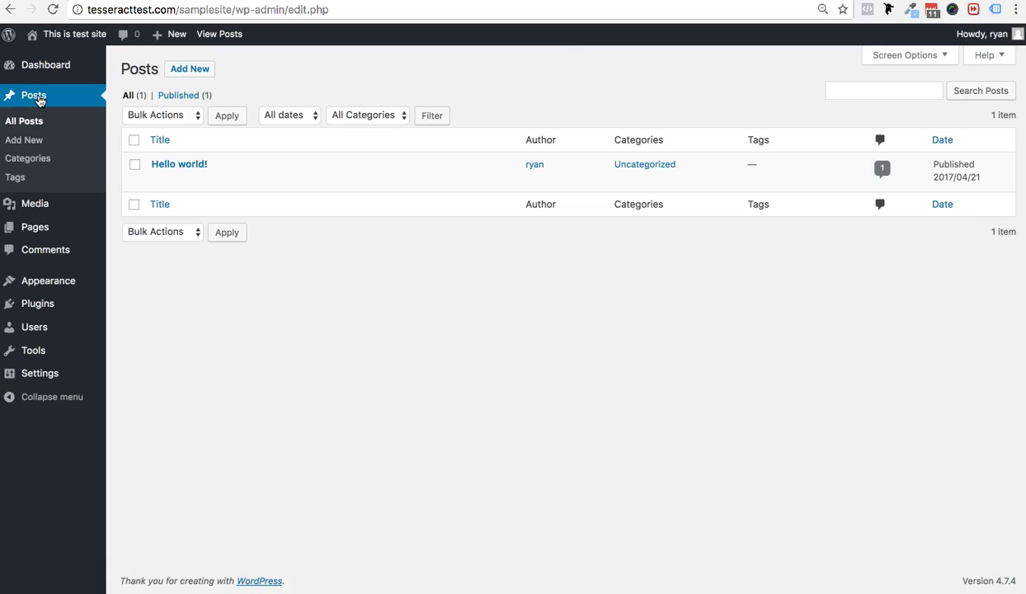
mouse_move(167, 179)
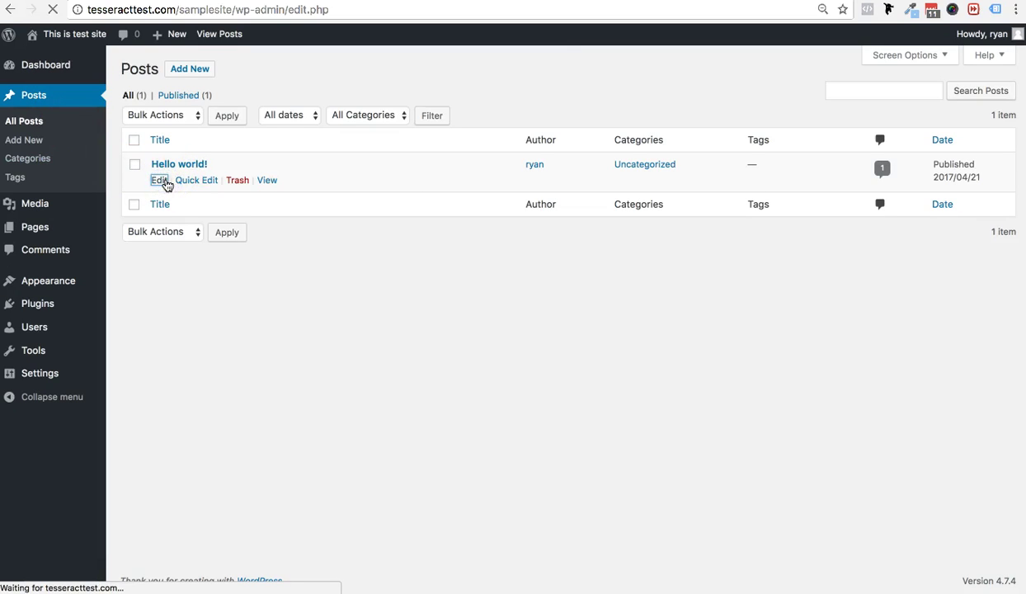
scroll(742, 372, "down", 5)
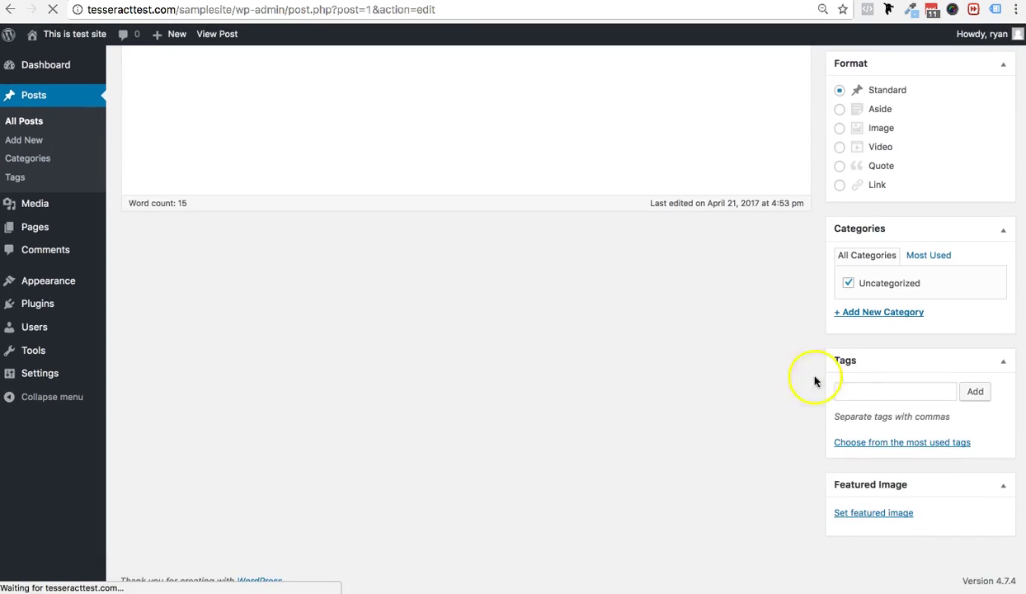
scroll(821, 321, "up", 5)
scroll(820, 308, "down", 5)
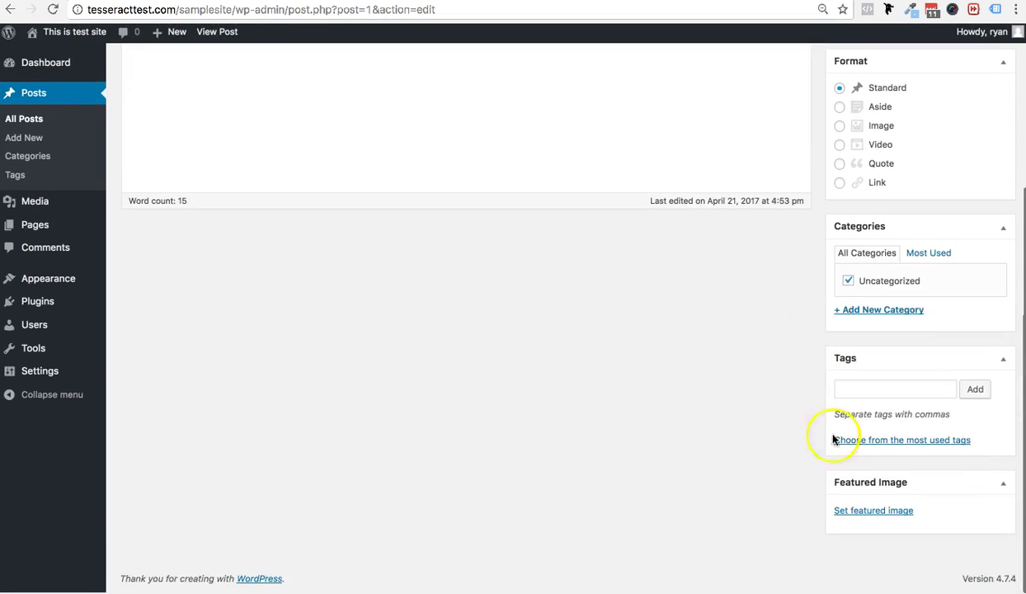
left_click(852, 512)
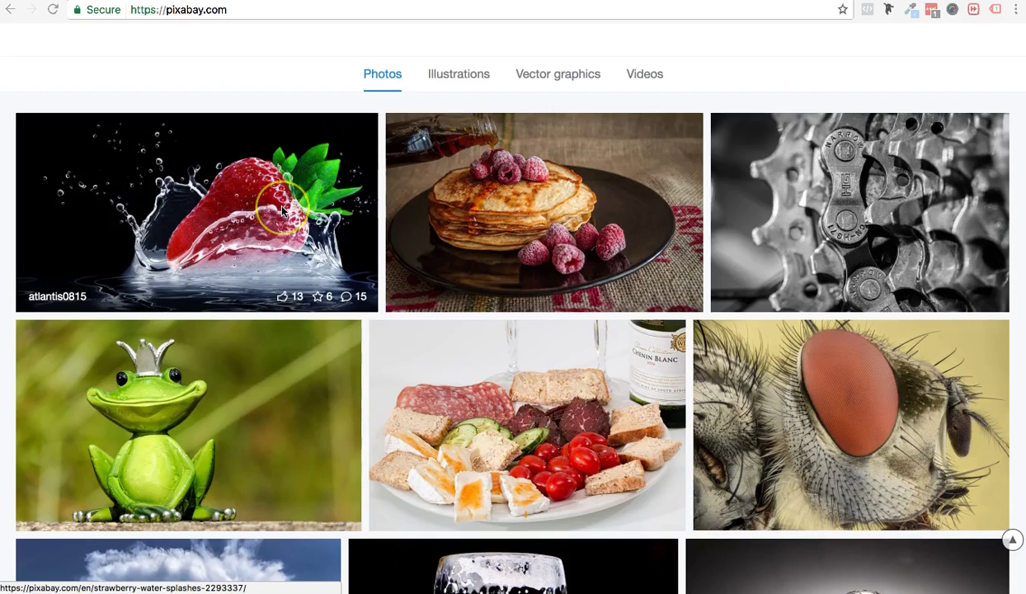
- On Pixabay, browse the photos and open the strawberry water splash picture
scroll(276, 203, "down", 4)
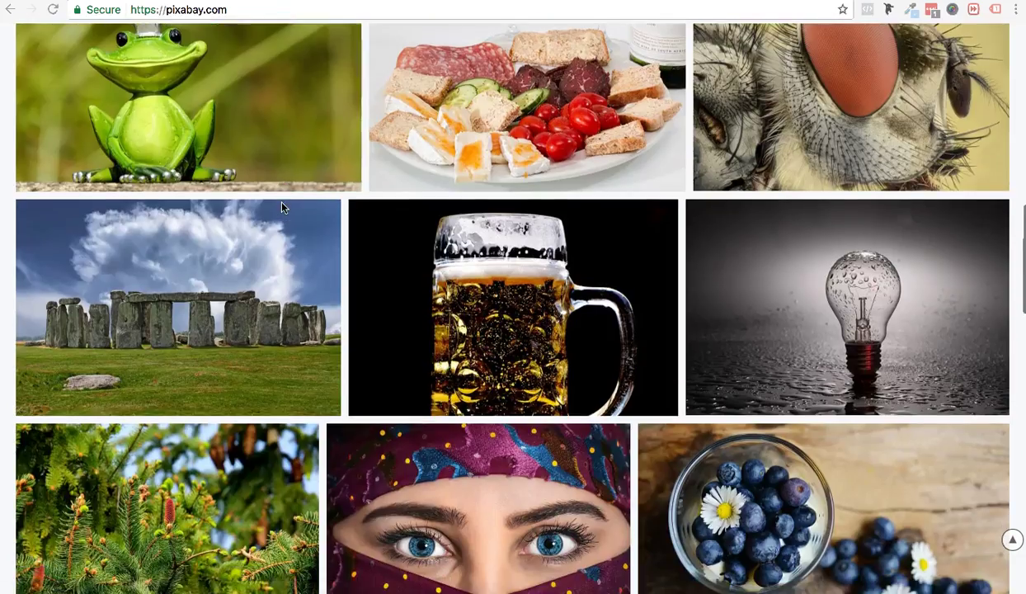
scroll(281, 208, "up", 4)
left_click(204, 211)
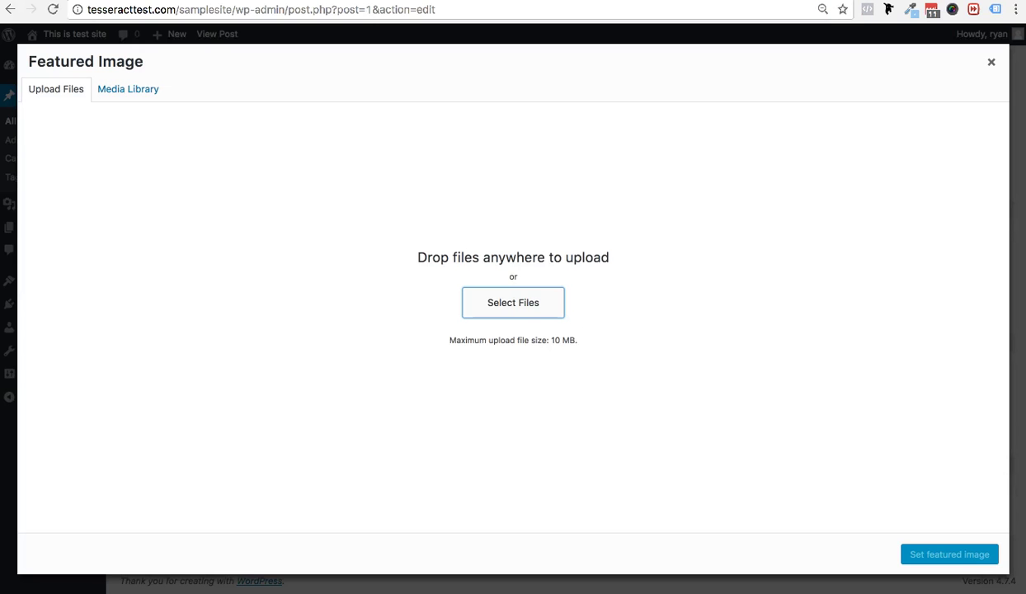
- Upload strawberry-2293337_1280.jpg from the Downloads folder, set it as the Hello world! post's featured image, and update the post
left_click(146, 93)
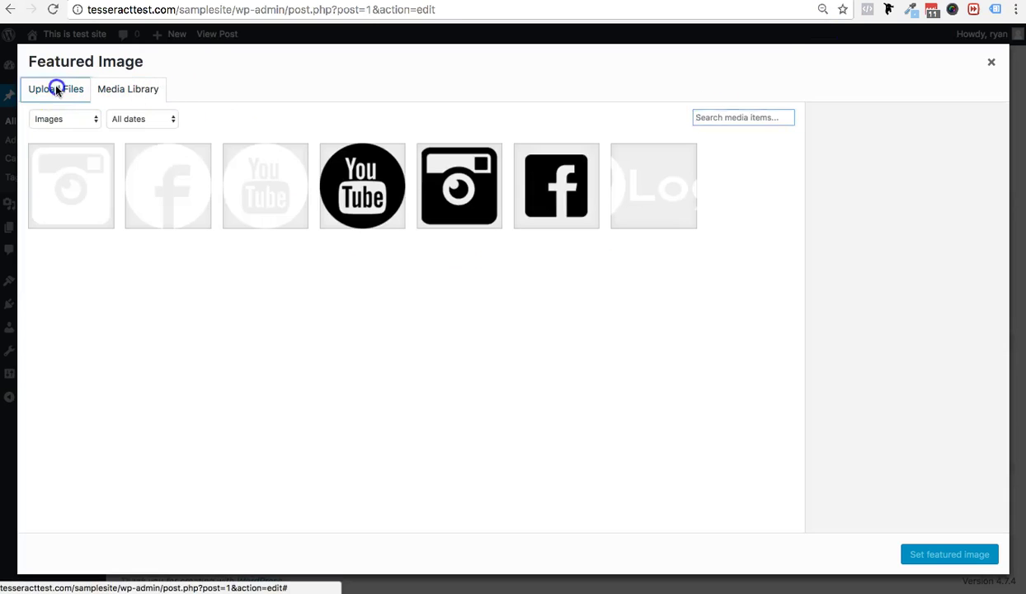
left_click(55, 88)
left_click(531, 304)
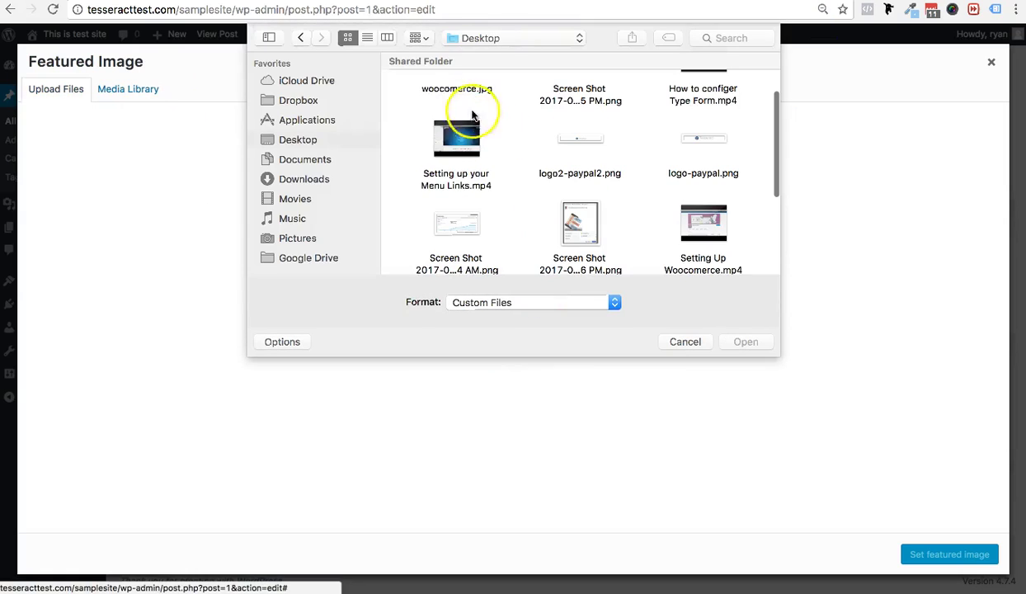
left_click(302, 178)
left_click(464, 83)
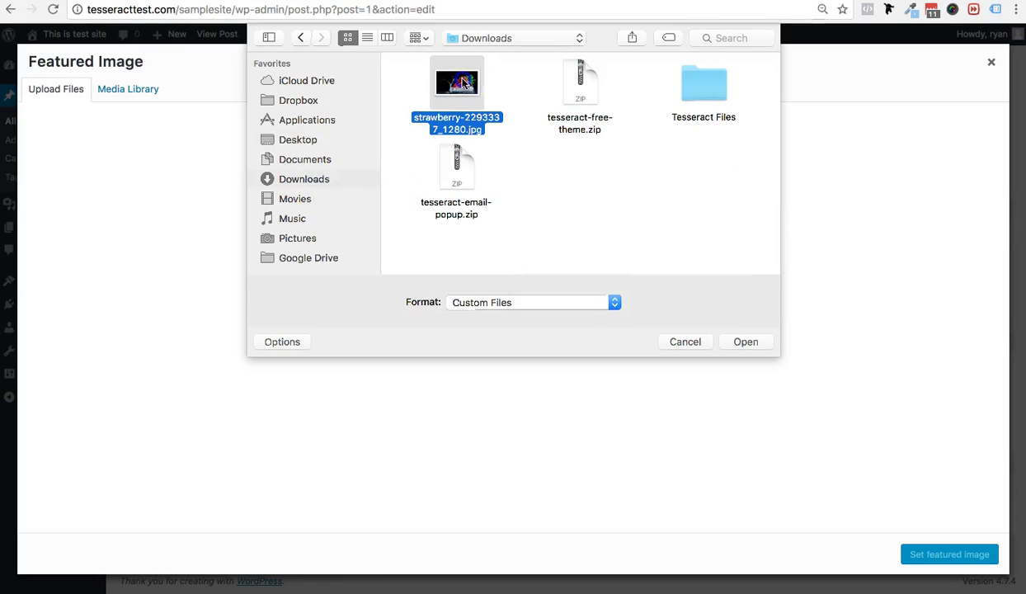
left_click(758, 338)
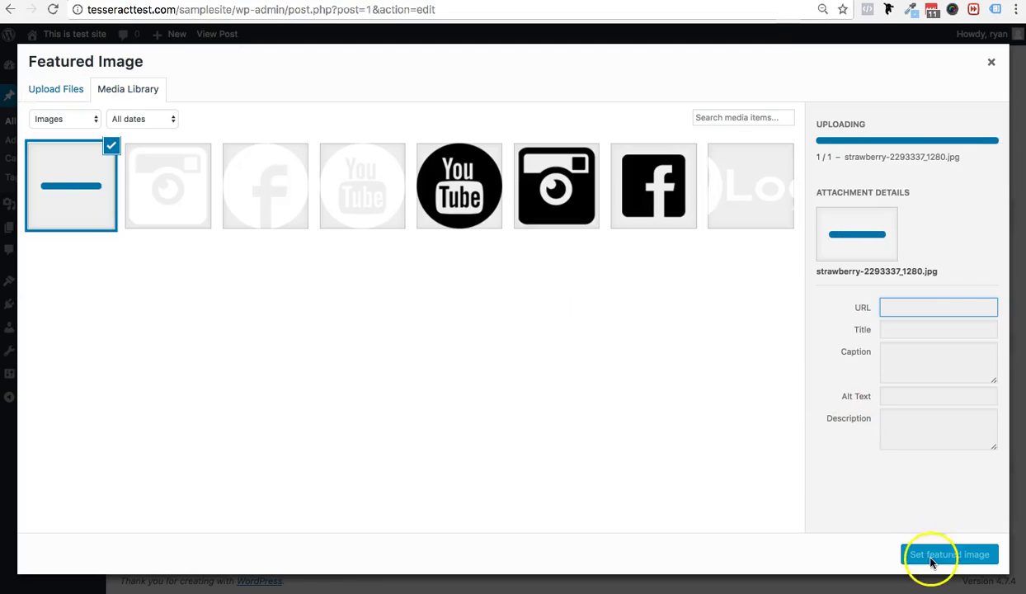
left_click(936, 555)
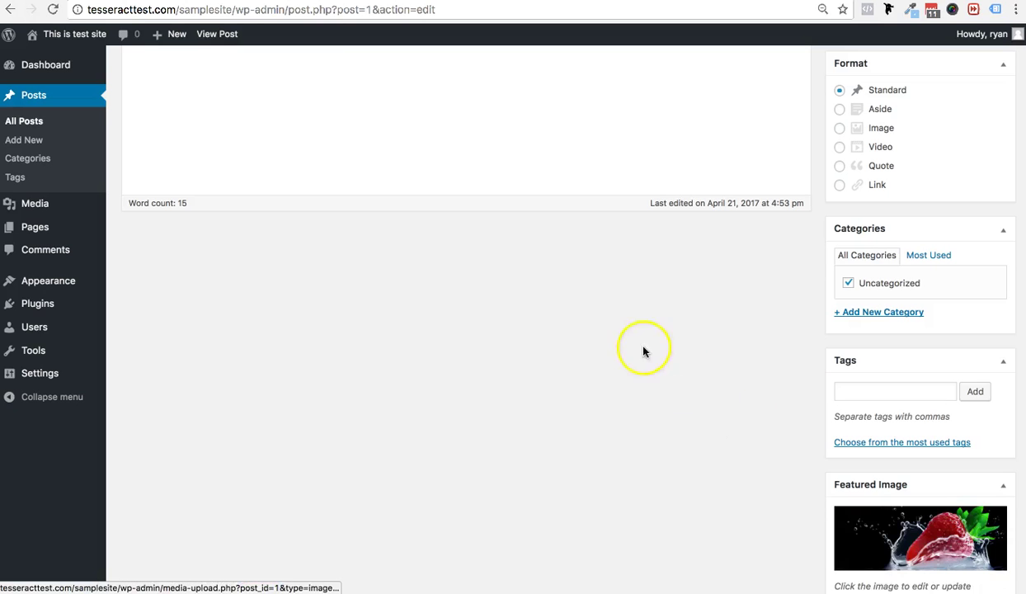
scroll(652, 350, "up", 5)
left_click(984, 244)
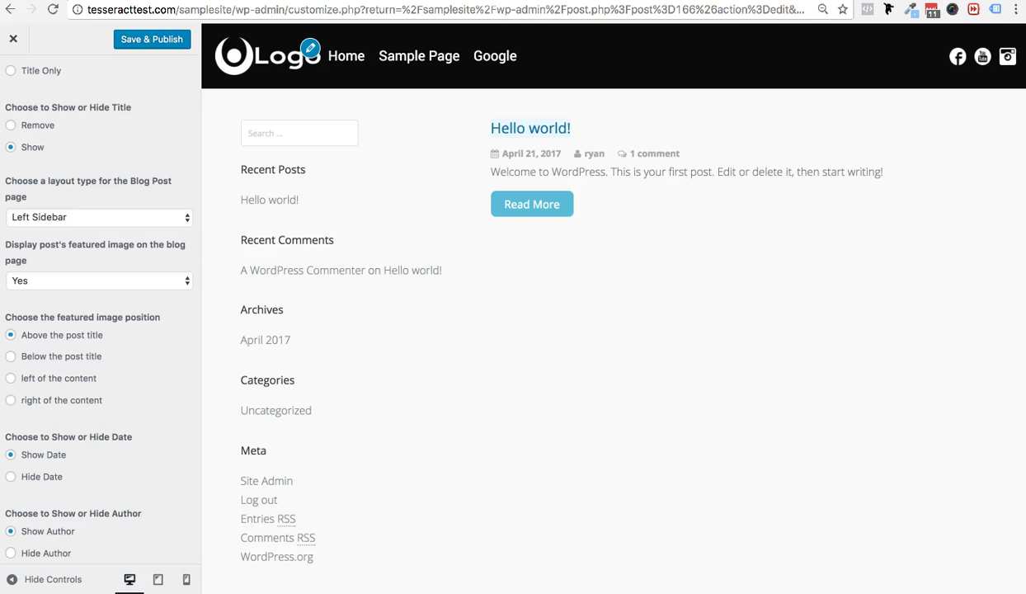
- Reload the customizer, and go to tesseracttest.com/samplesite/blog/ to check how the post's featured image is displayed
key("super+r")
left_click(608, 168)
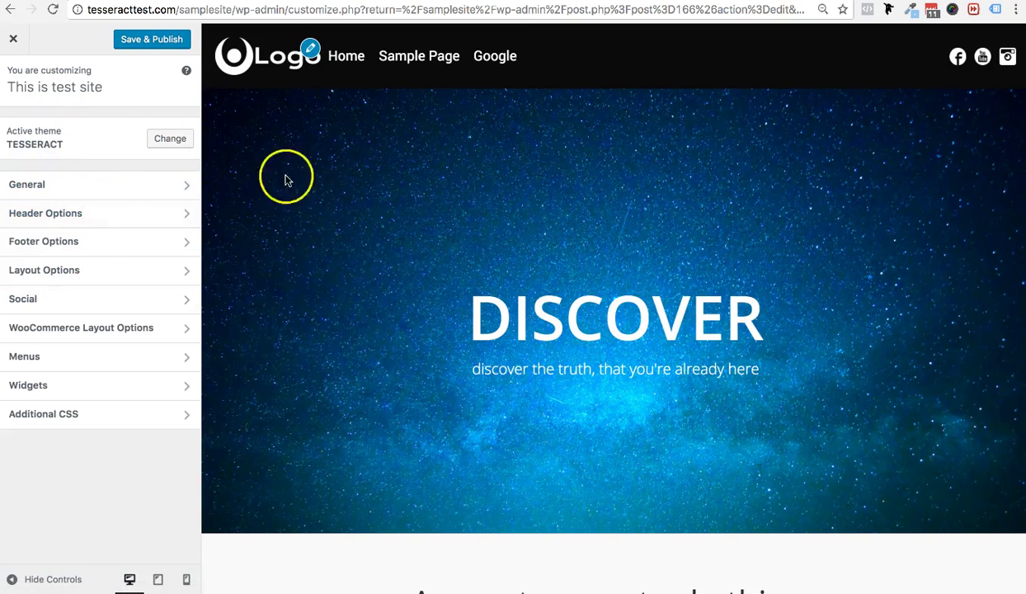
left_click(238, 10)
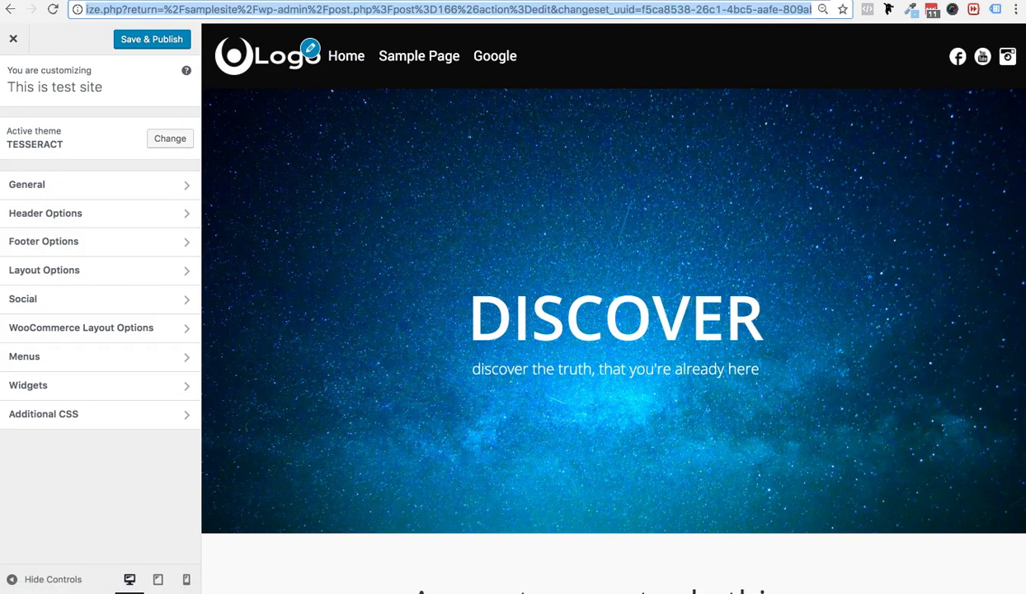
type("tesseracttest.com/samplesite/bl")
key("Return")
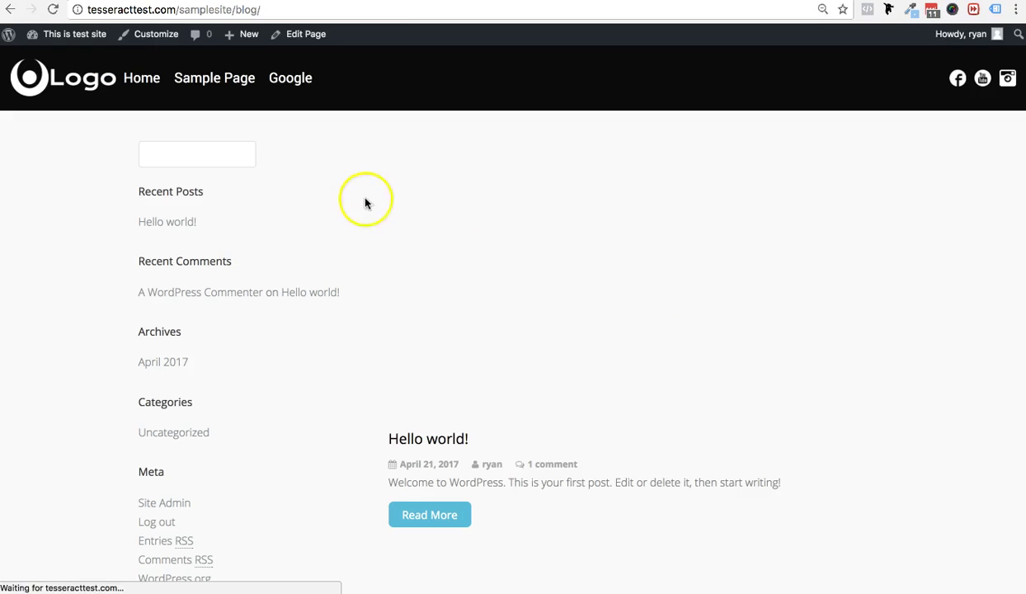
scroll(559, 361, "down", 2)
scroll(559, 361, "up", 2)
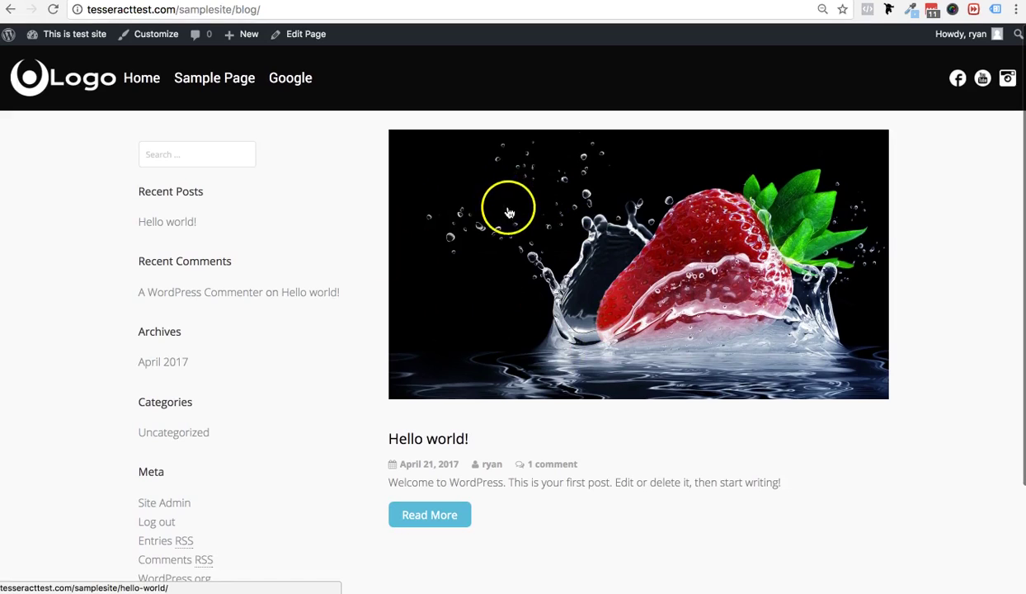
- Customize the blog page and open the Blog Post Options under Layout Options at the featured image settings
left_click(148, 37)
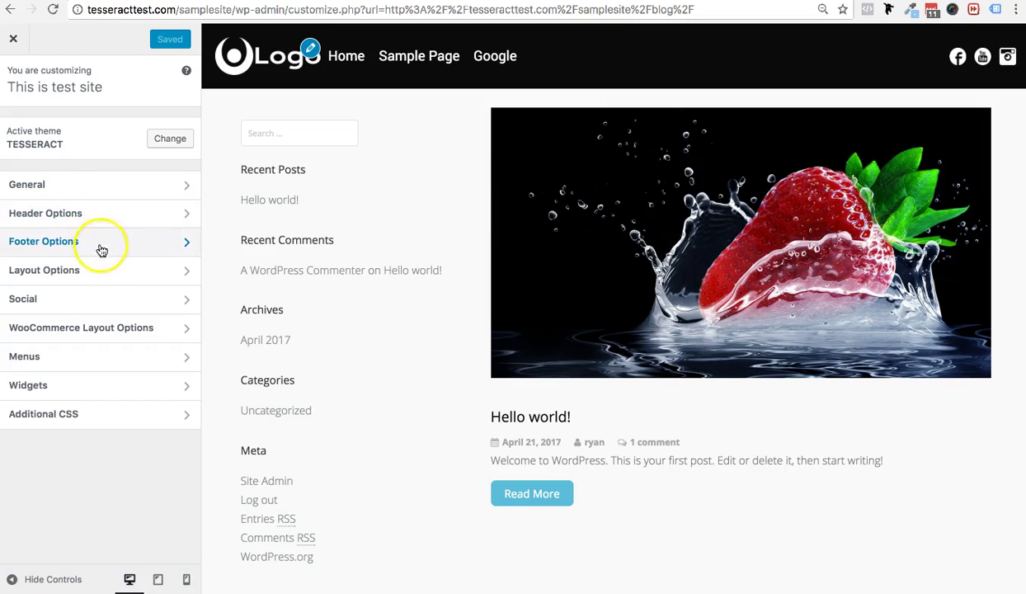
left_click(95, 282)
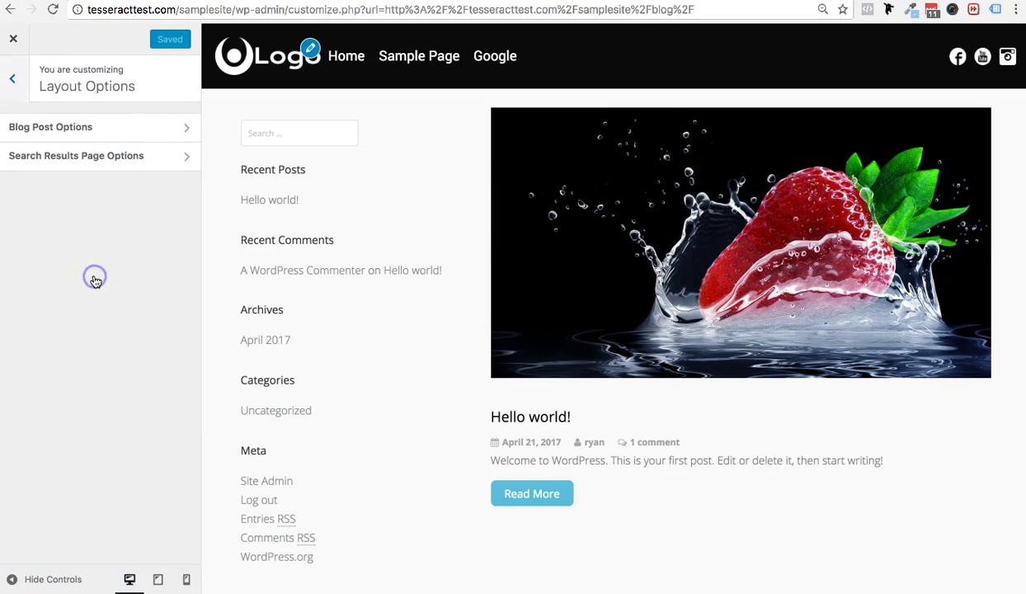
left_click(60, 138)
scroll(117, 243, "down", 5)
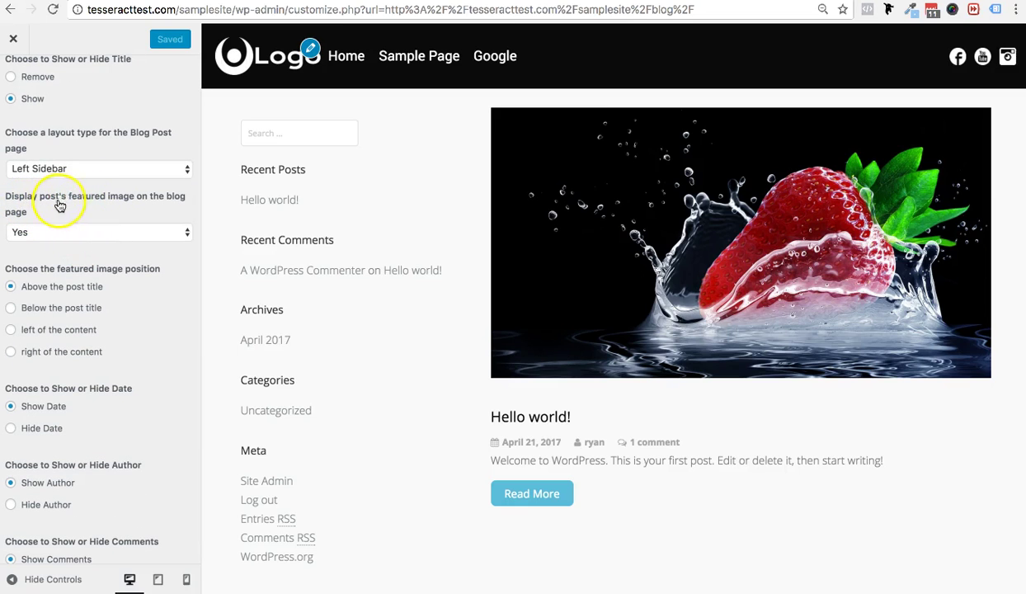
- Try hiding the post's featured image on the blog page, and set its display back to Yes
left_click(118, 231)
left_click(111, 251)
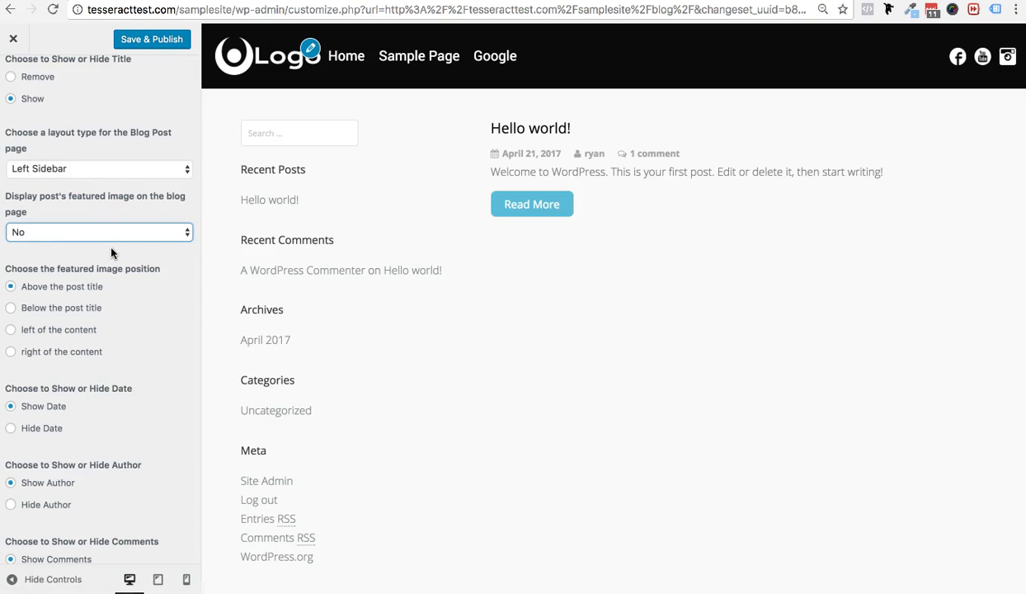
left_click(111, 230)
left_click(108, 220)
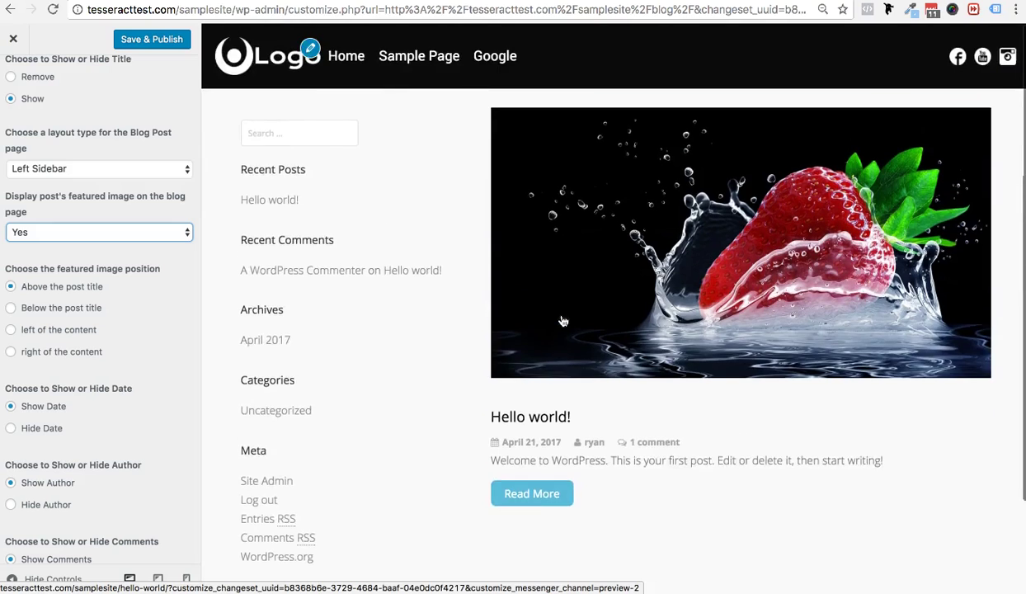
left_click(536, 385)
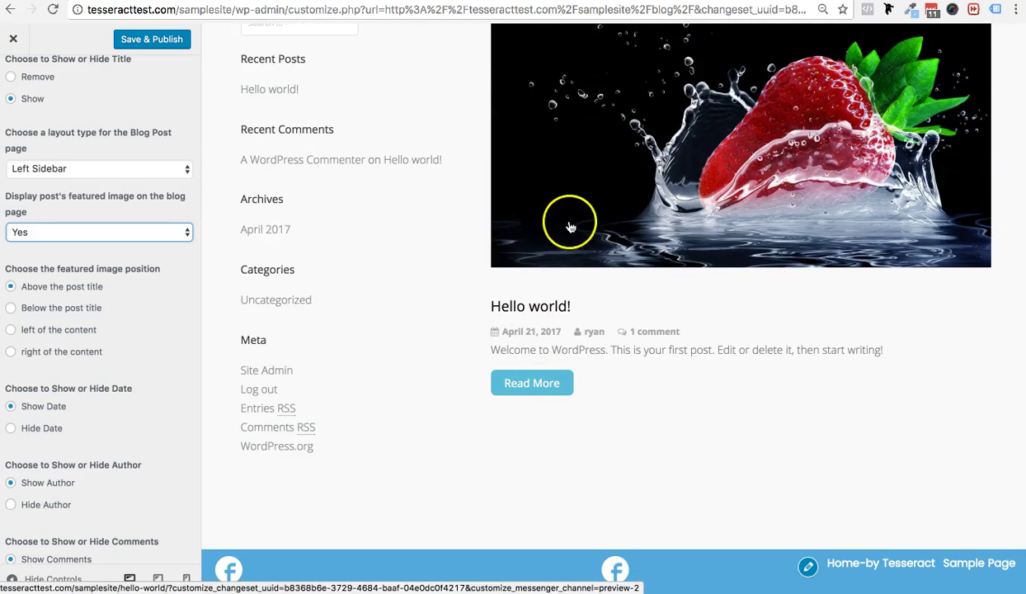
- Try the Title Only article content type for the blog posts, and switch back to Excerpt
scroll(29, 170, "up", 4)
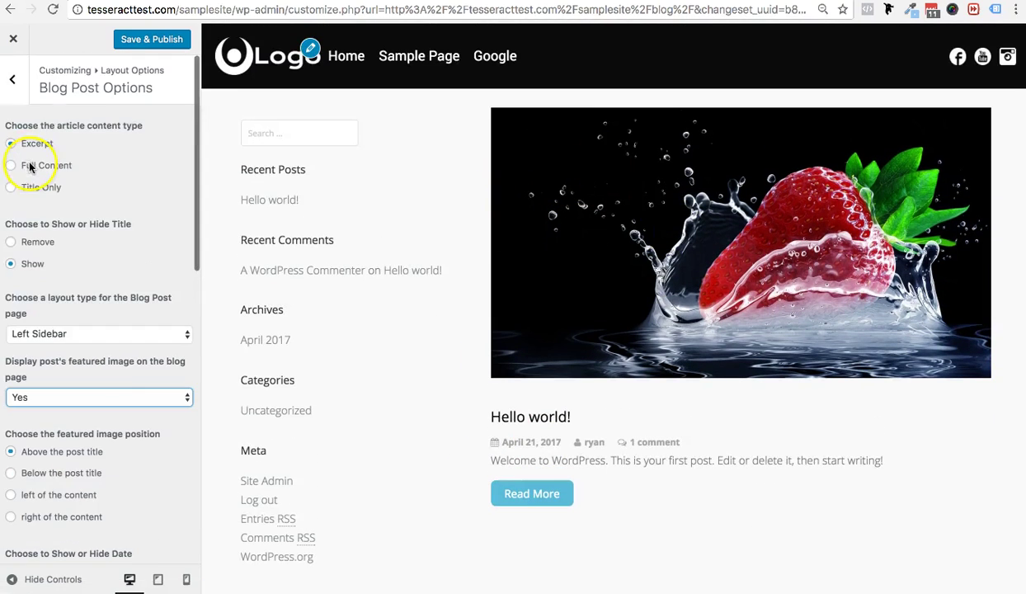
left_click(11, 188)
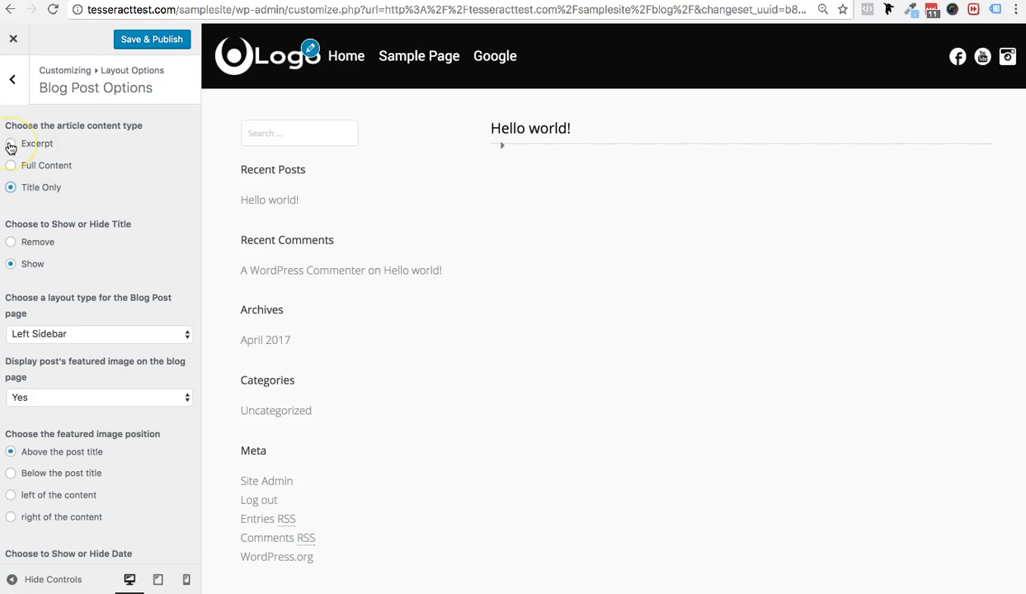
left_click(9, 144)
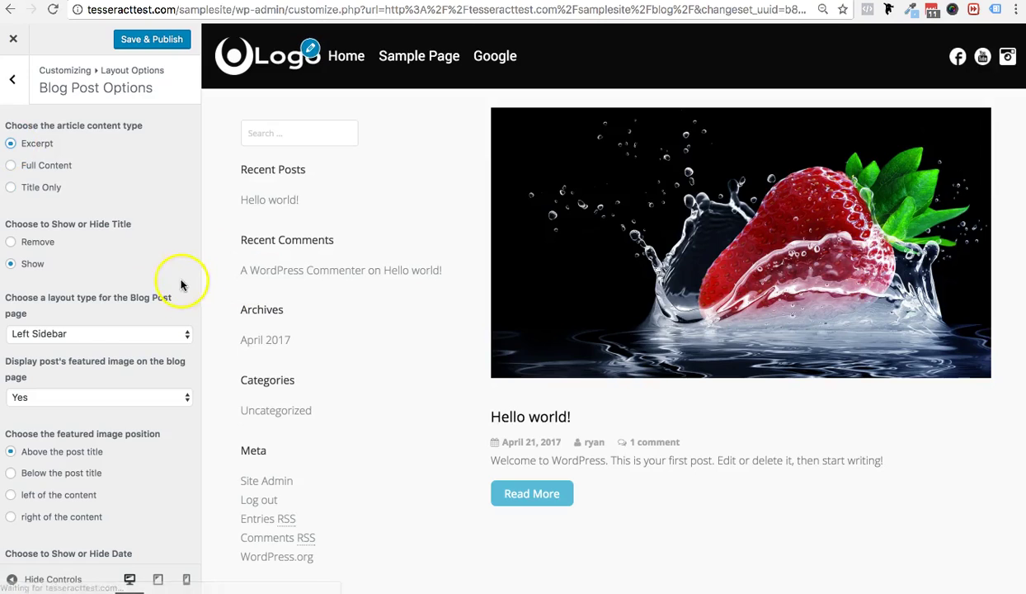
- Try the featured image position Below the post title, and restore Above the post title
scroll(92, 356, "down", 5)
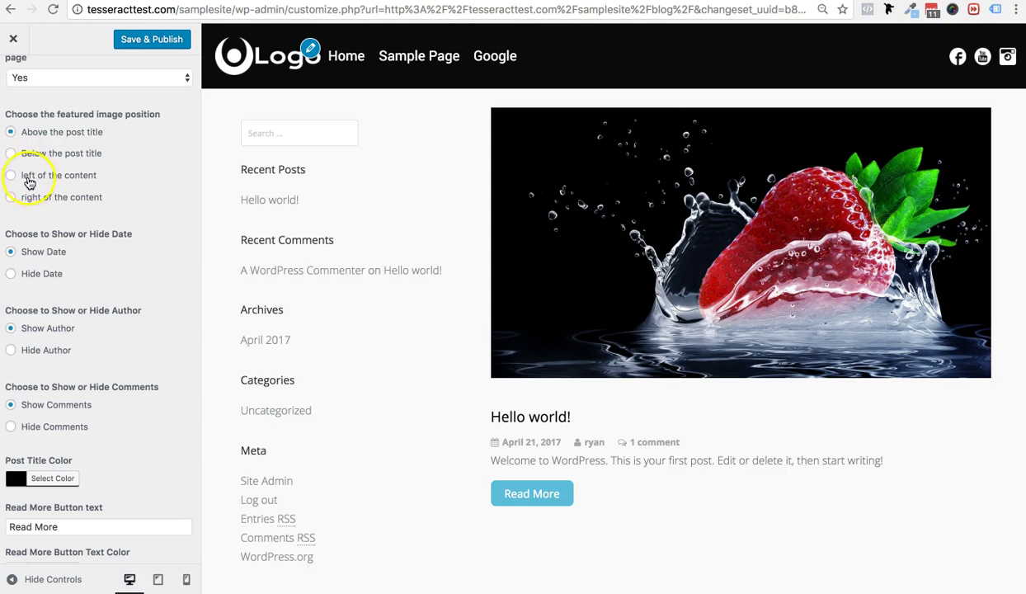
left_click(10, 155)
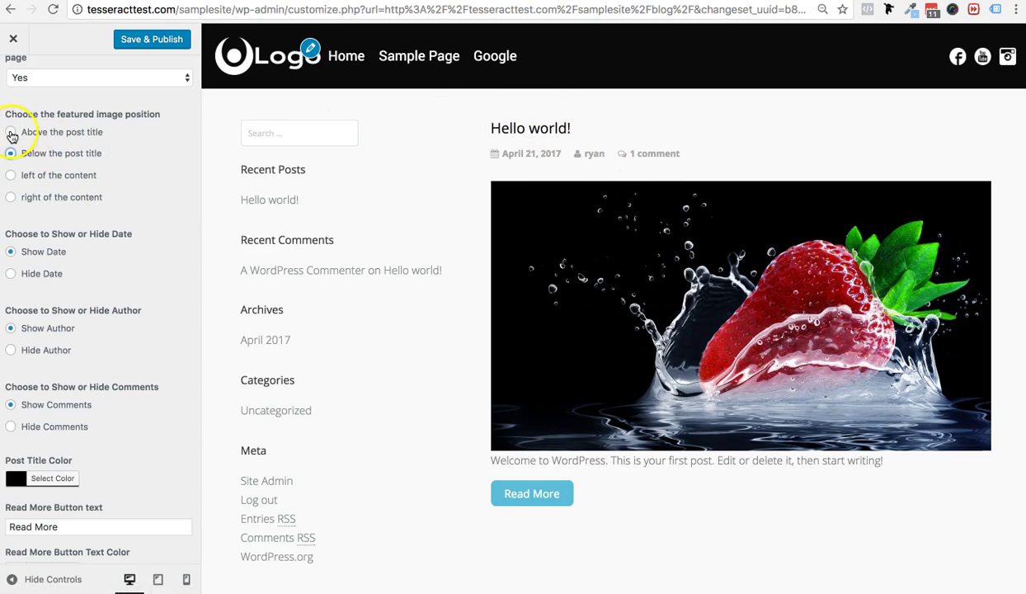
left_click(10, 177)
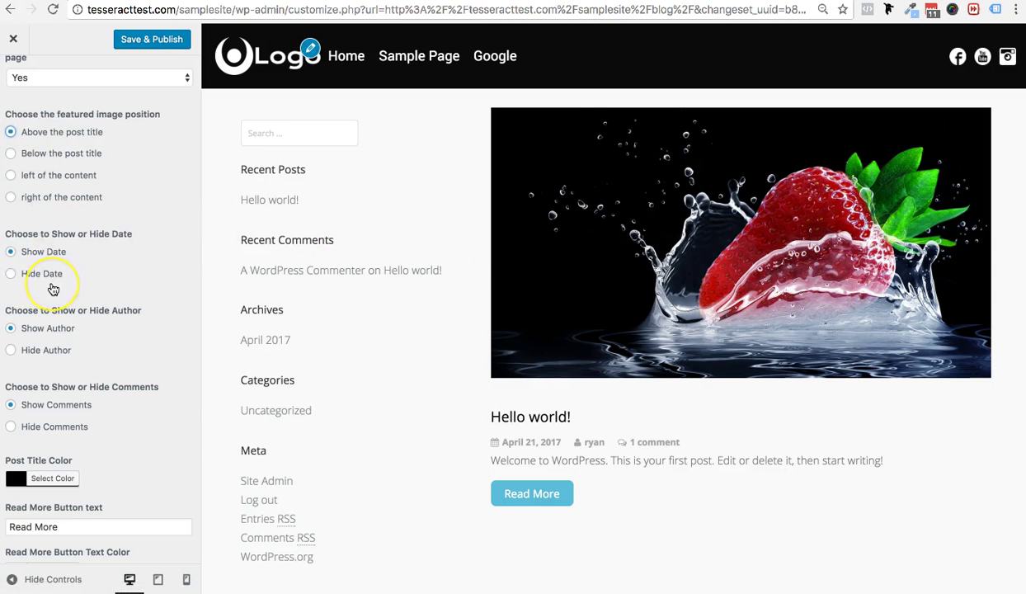
- Hide the date and the author on the blog posts
scroll(50, 287, "down", 3)
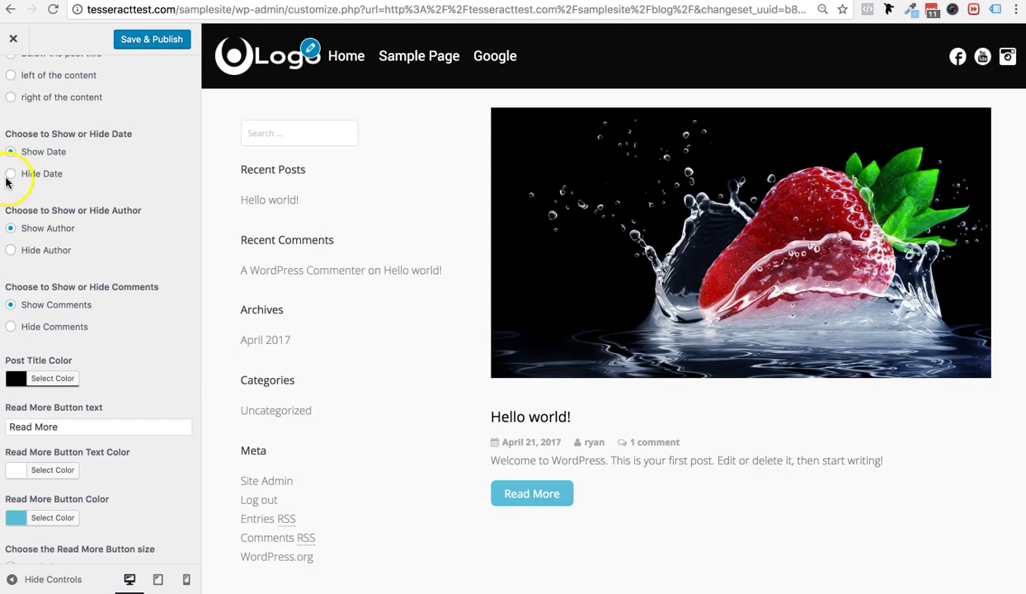
left_click(11, 176)
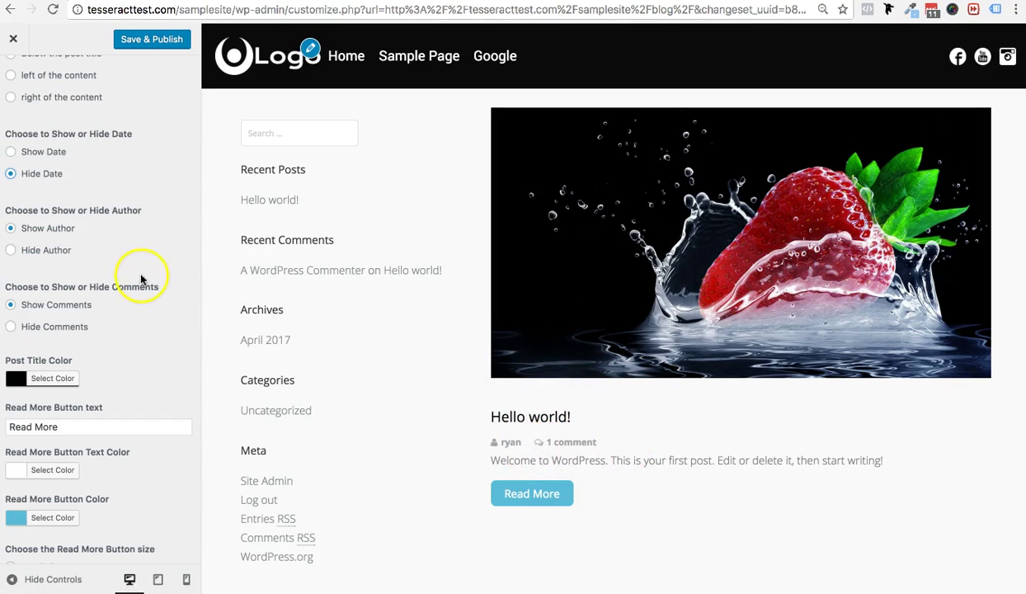
left_click(6, 255)
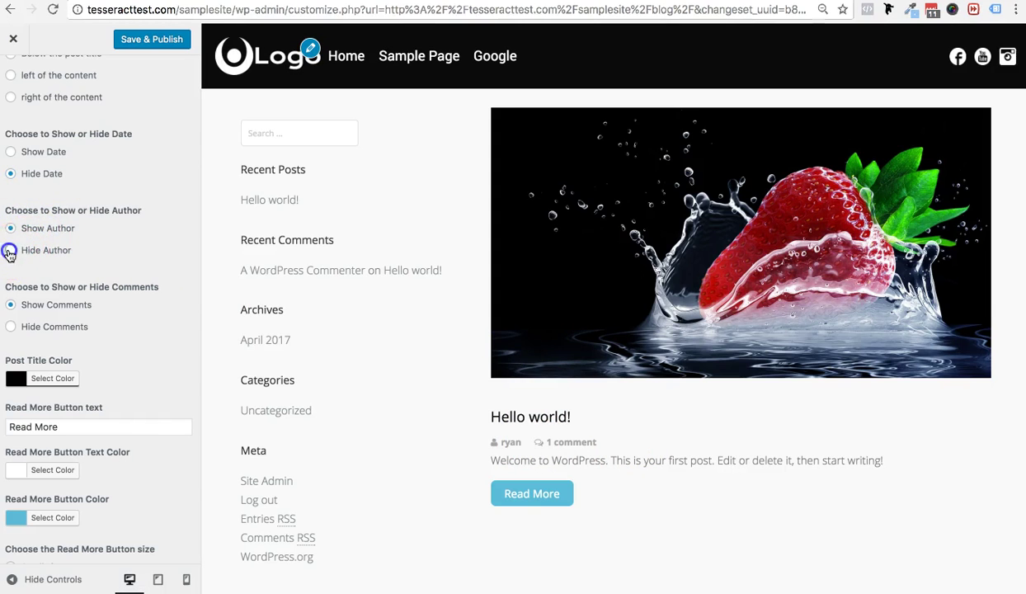
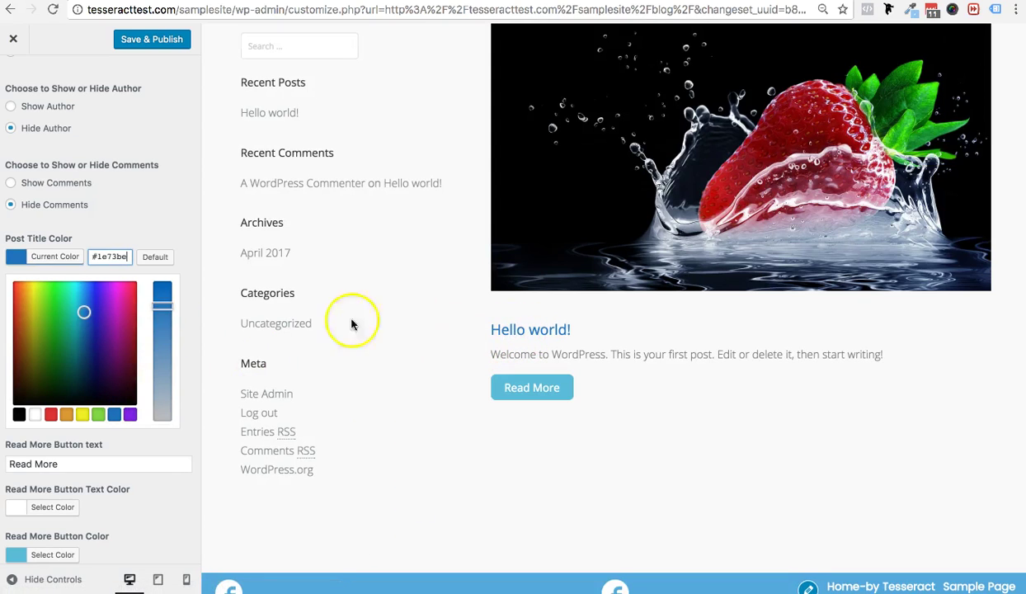
- Change the Read More button's text to "Read More >>"
scroll(146, 230, "down", 3)
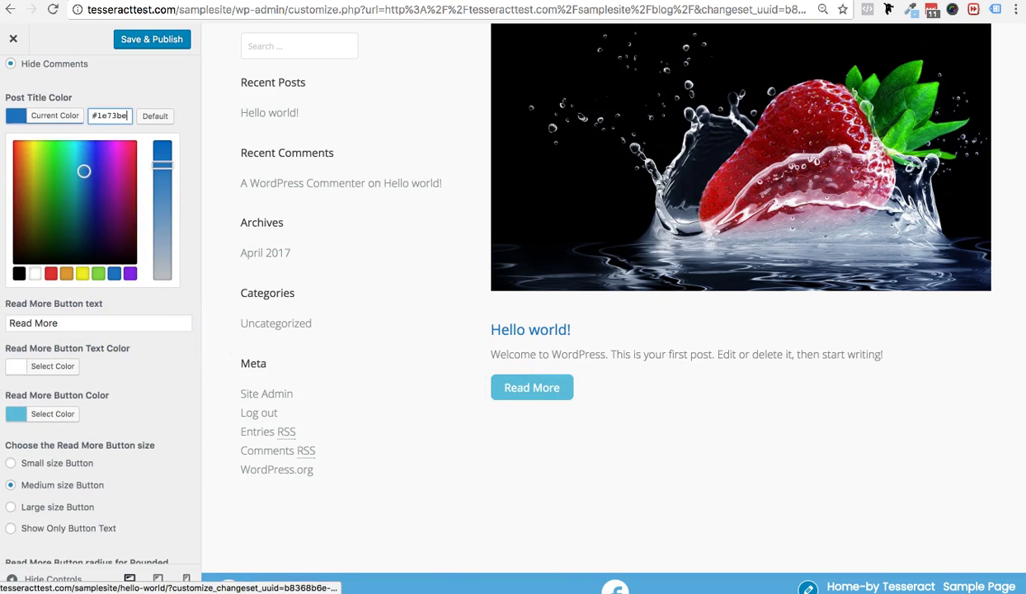
triple_click(103, 324)
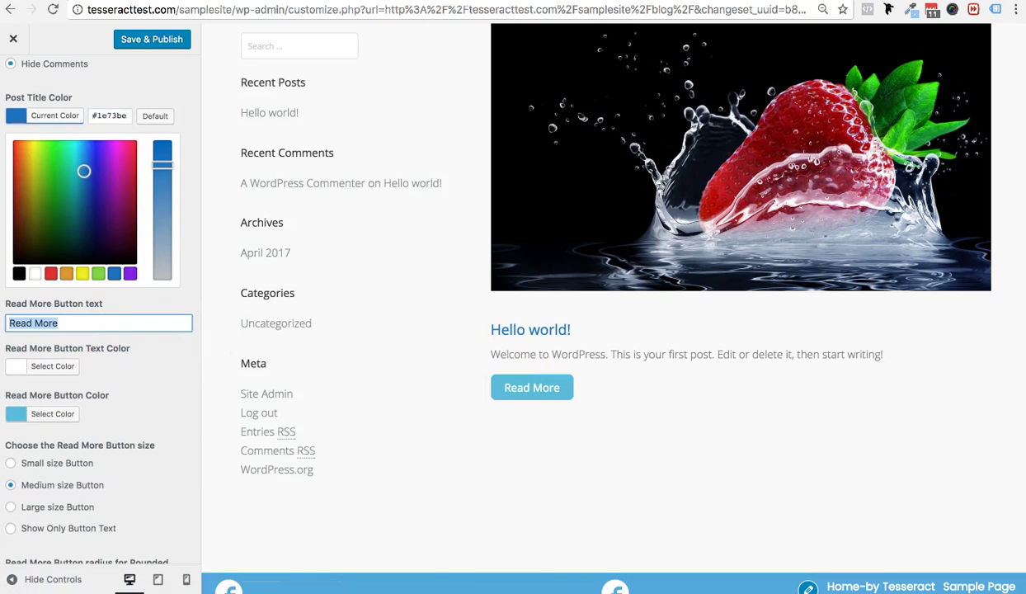
left_click(82, 327)
left_click(82, 165)
type(">>")
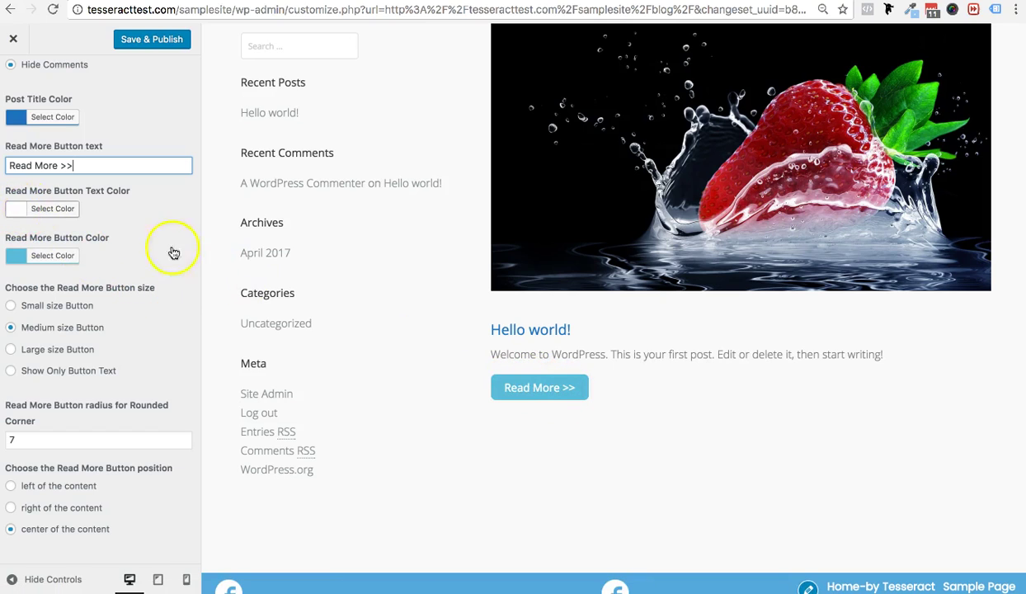
- Try red #ff4444 as the Read More button's text color, and set it back to white #ffffff
left_click(17, 209)
left_click(168, 282)
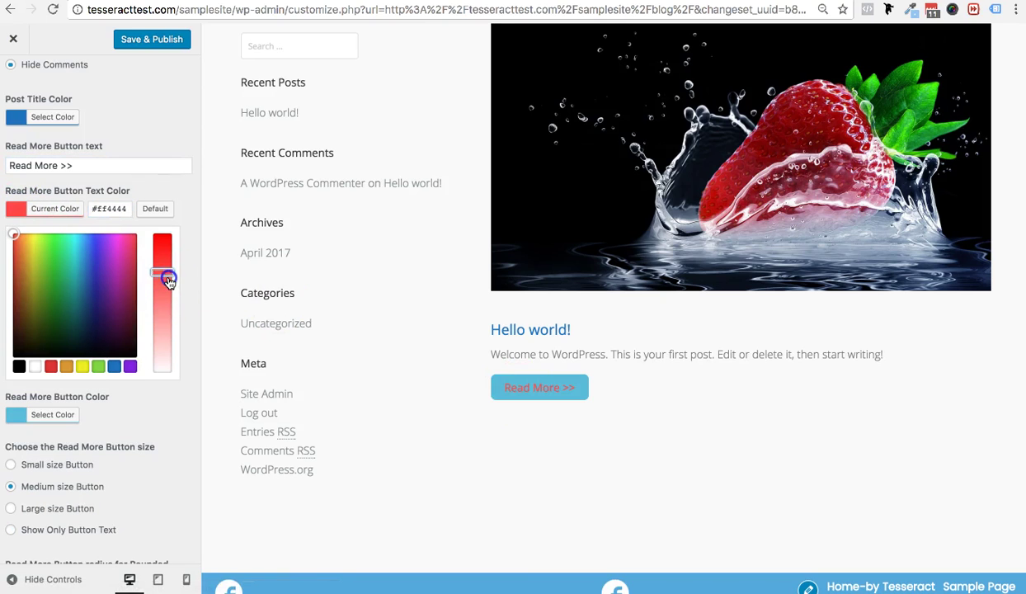
left_click(34, 366)
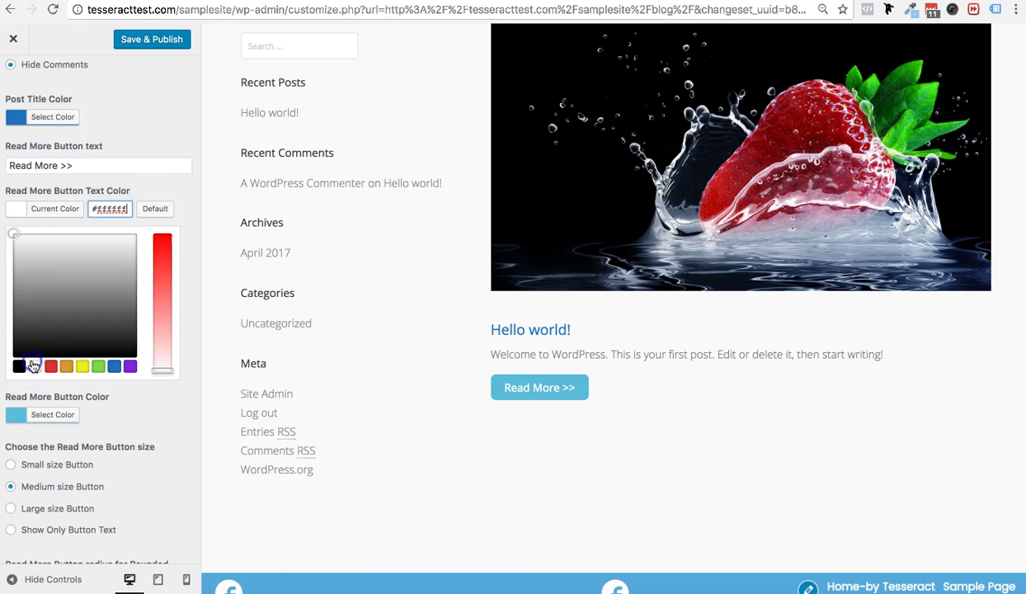
left_click(147, 432)
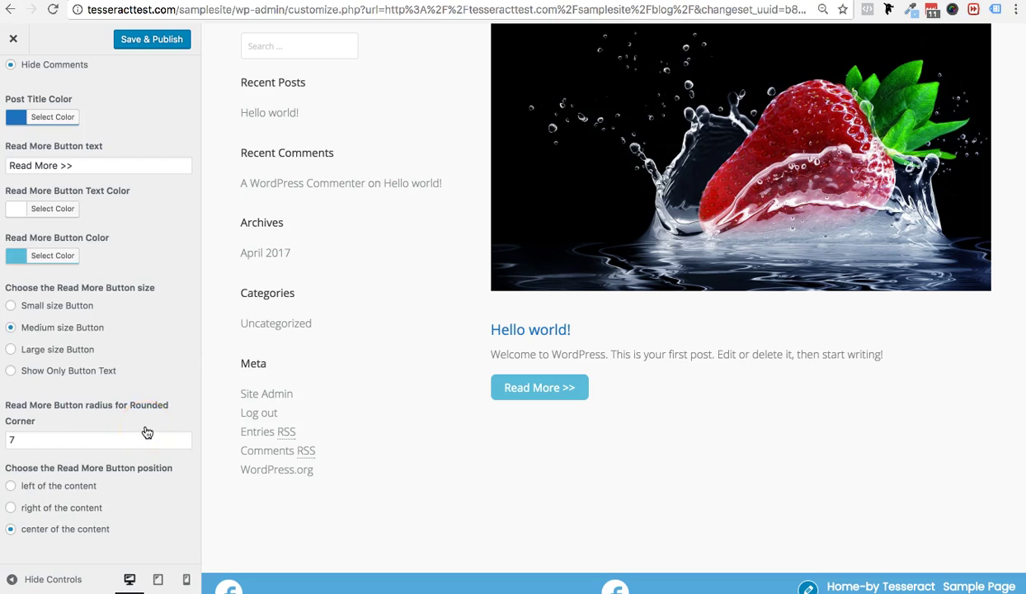
- Set the Read More button's color to black #000000 and check the button in the preview
left_click(19, 257)
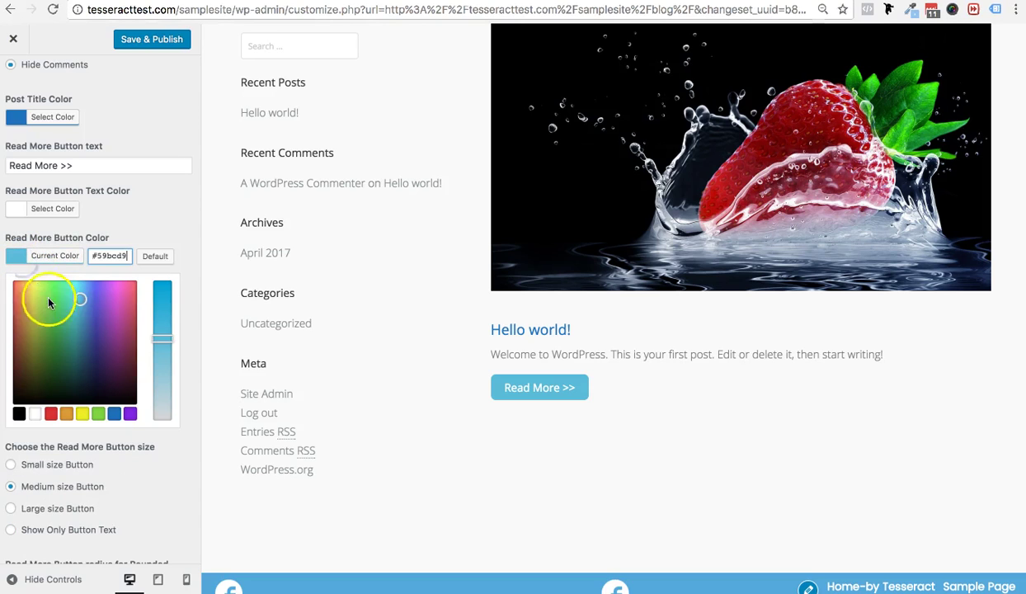
left_click(18, 414)
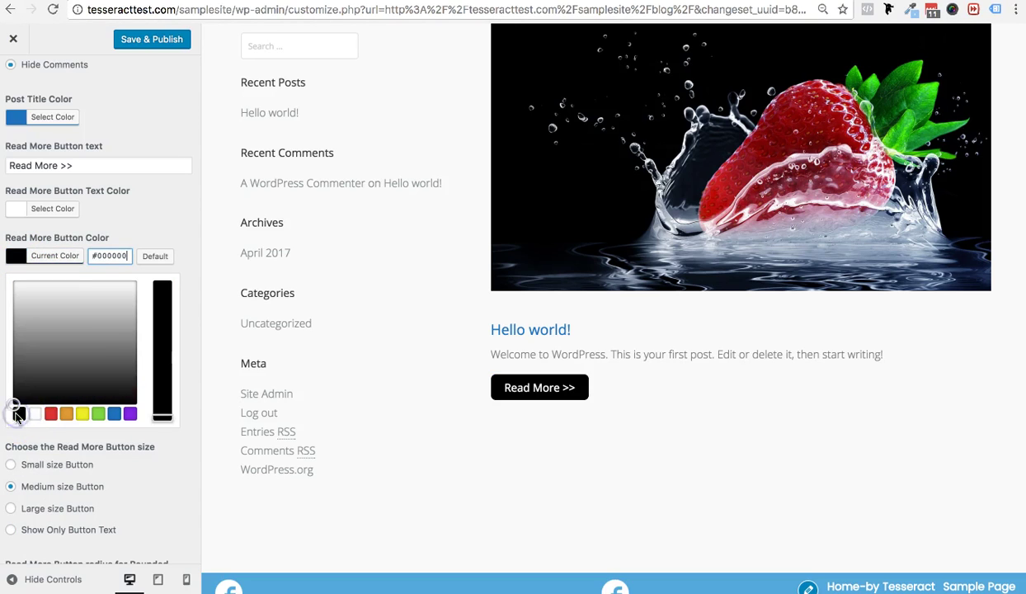
left_click(160, 225)
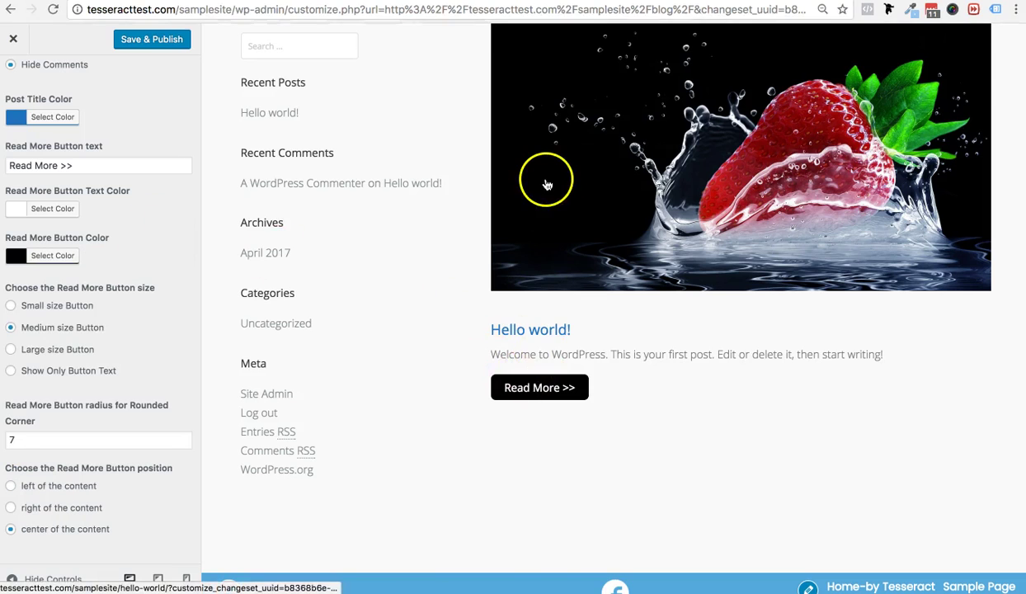
scroll(522, 293, "up", 2)
scroll(520, 476, "down", 2)
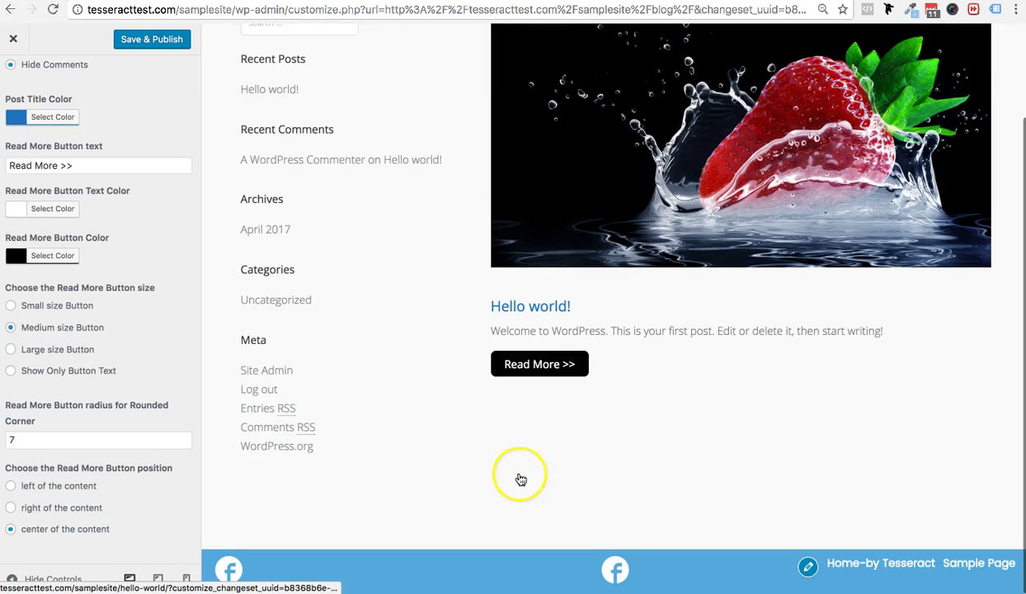
- Try the small and large Read More button sizes, and return to Medium size Button
left_click(14, 309)
left_click(14, 308)
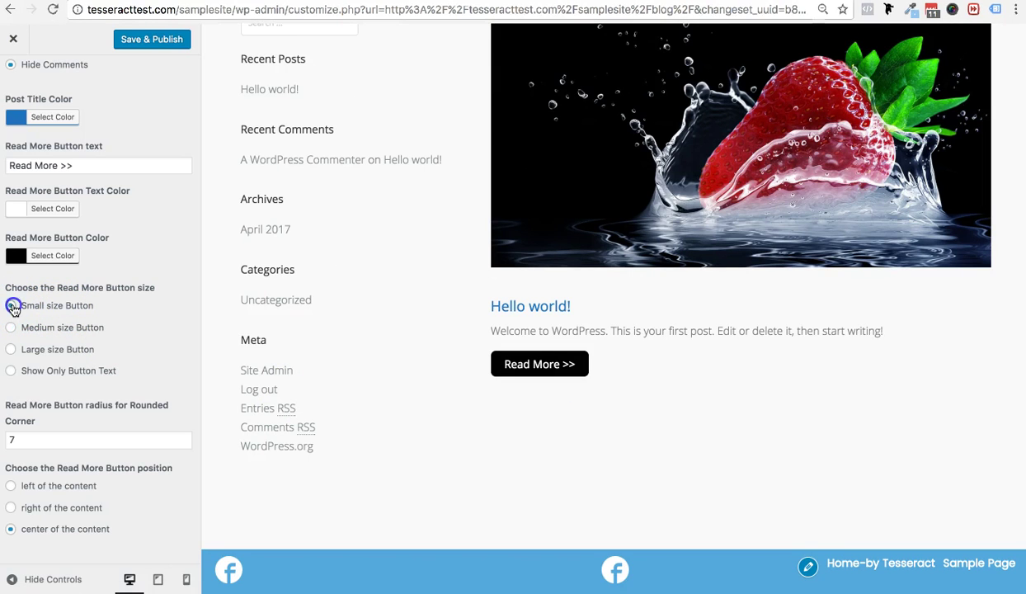
left_click(12, 361)
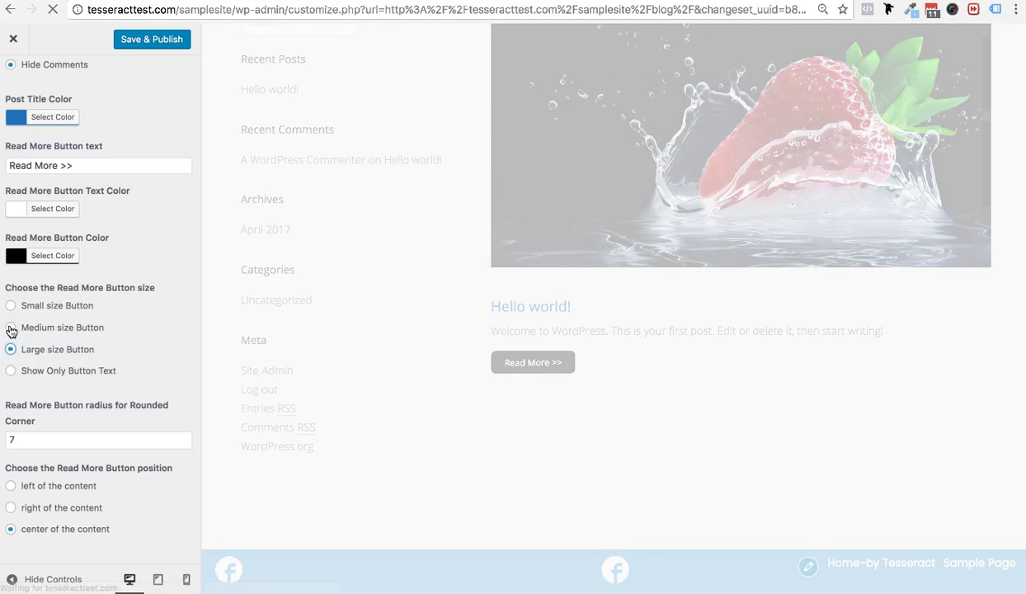
left_click(11, 328)
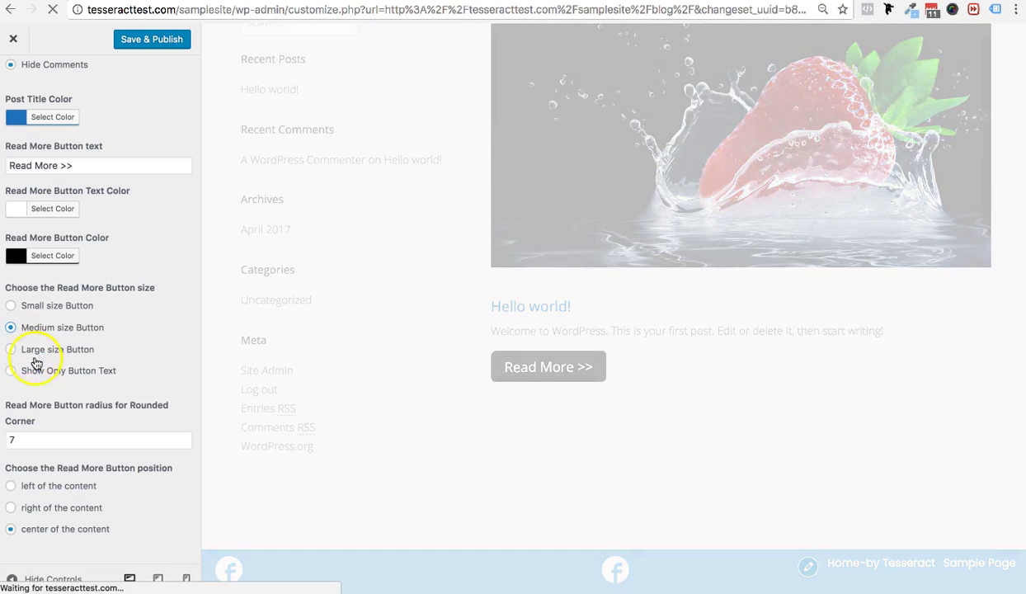
- Try Show Only Button Text with gray #939393 text, and restore the white text color and Medium size Button
left_click(10, 370)
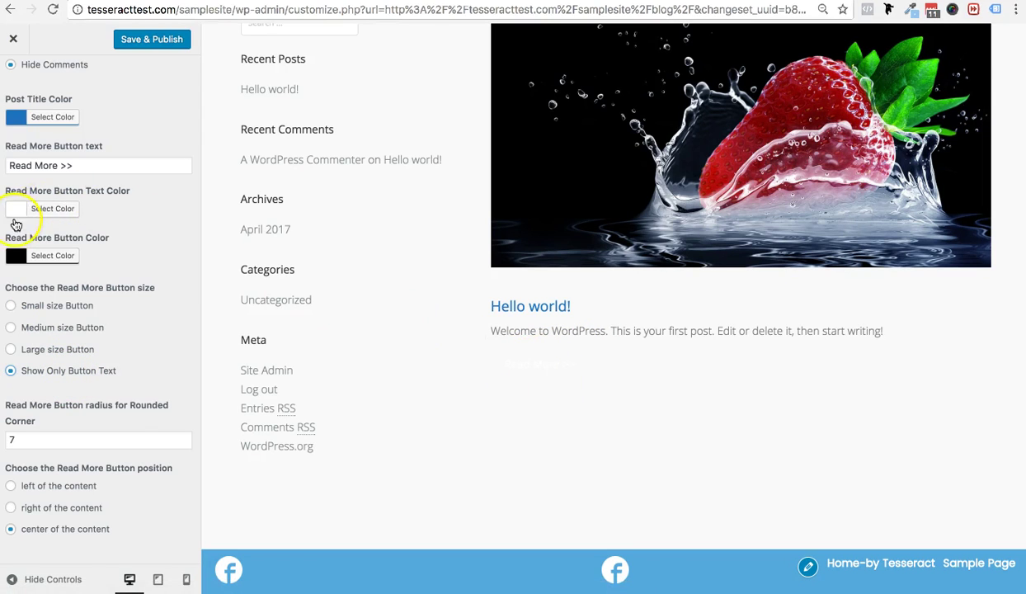
left_click(17, 217)
left_click(52, 284)
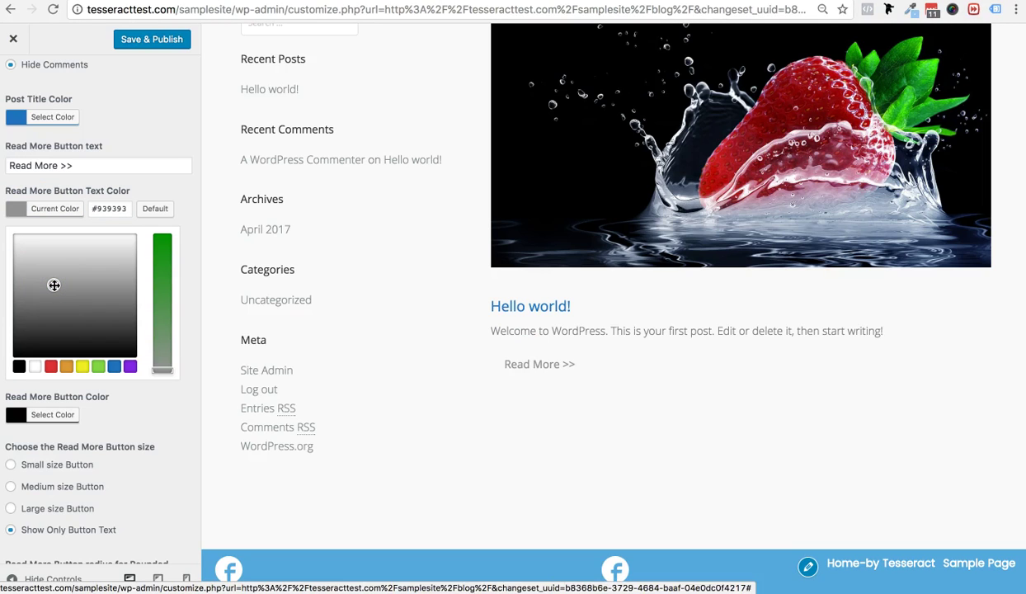
left_click_drag(54, 284, 3, 212)
left_click(117, 198)
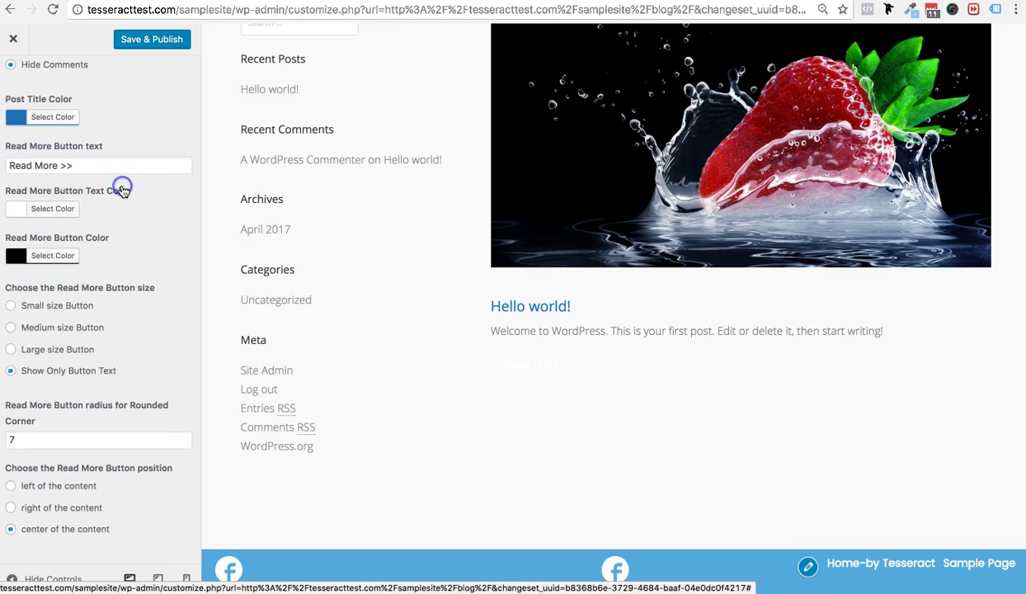
left_click(10, 328)
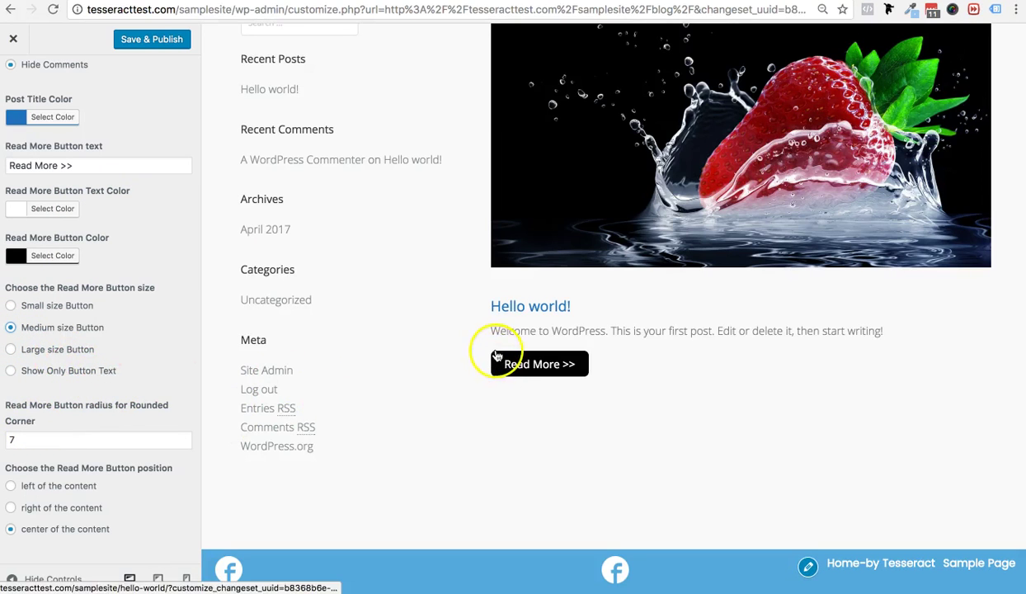
- Try Read More button corner radii of 20 and 40, and settle on a radius of 10
double_click(20, 439)
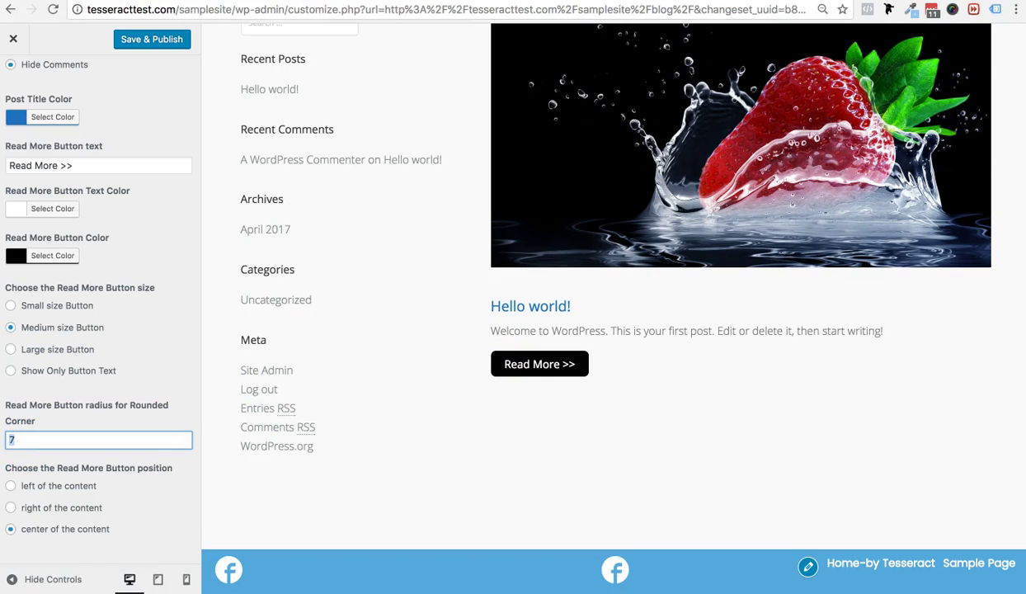
type("20")
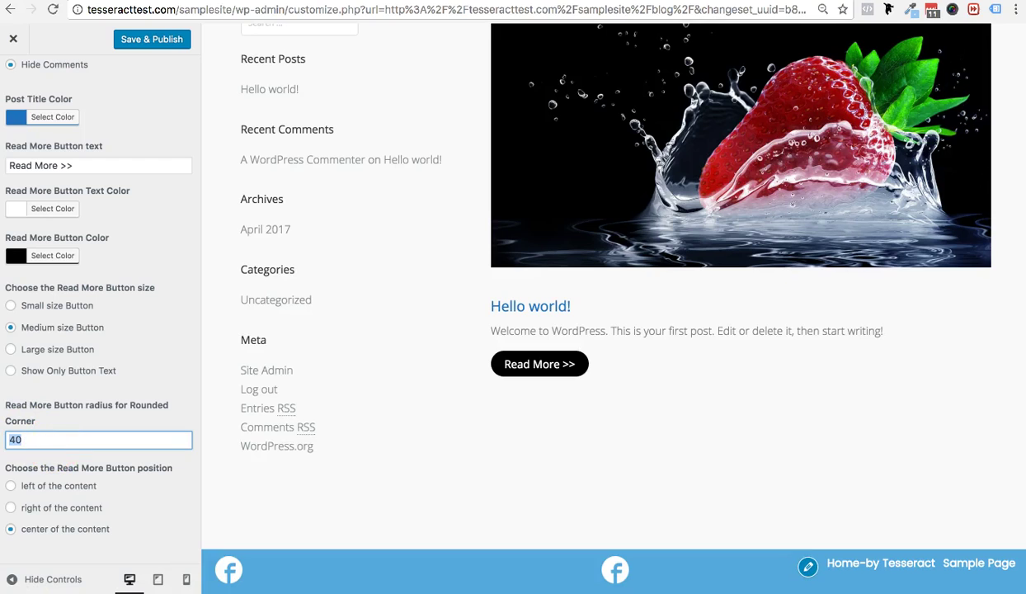
type("10")
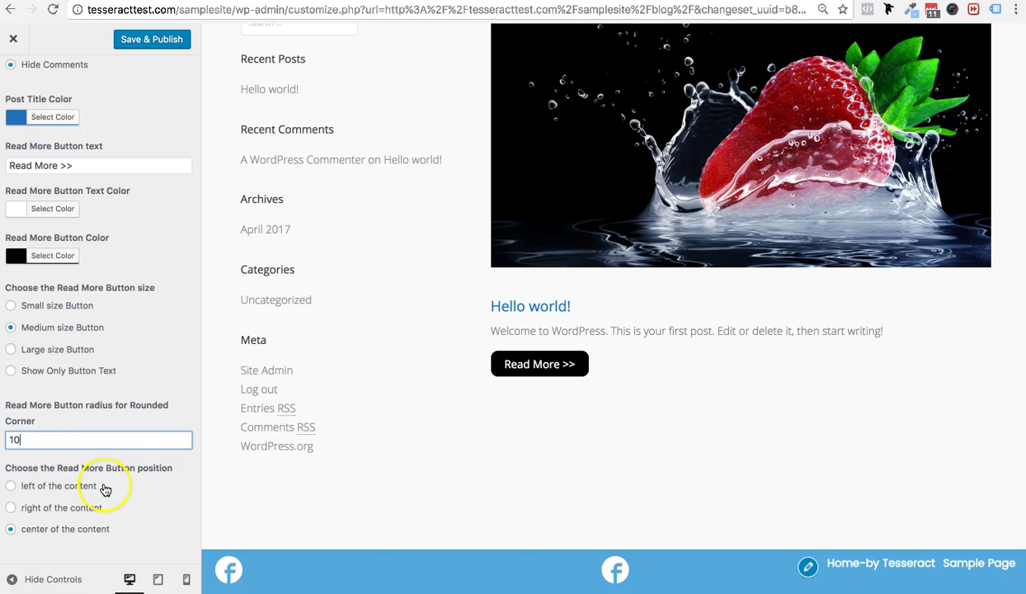
- Try the Read More button position left of the content, and switch it to right of the content
left_click(11, 487)
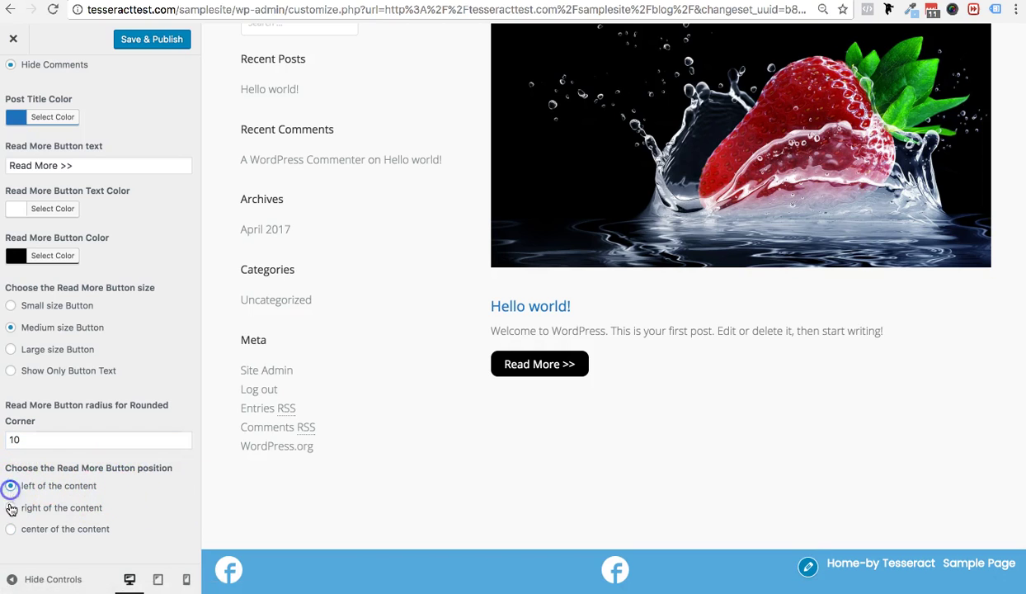
left_click(11, 508)
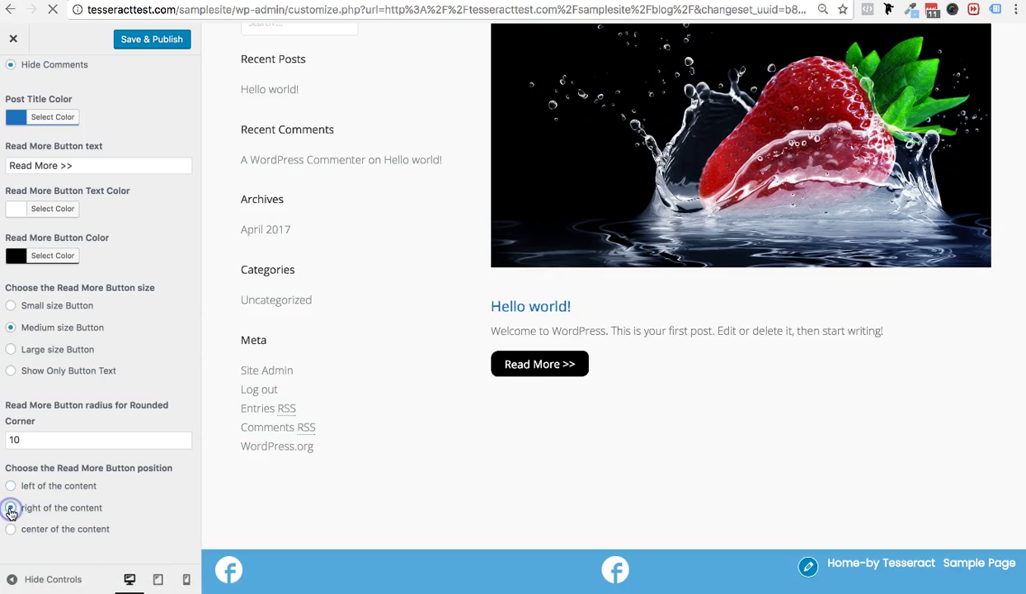
- Compare the Read More button positions left and right of the content, and settle on left of the content
left_click(10, 486)
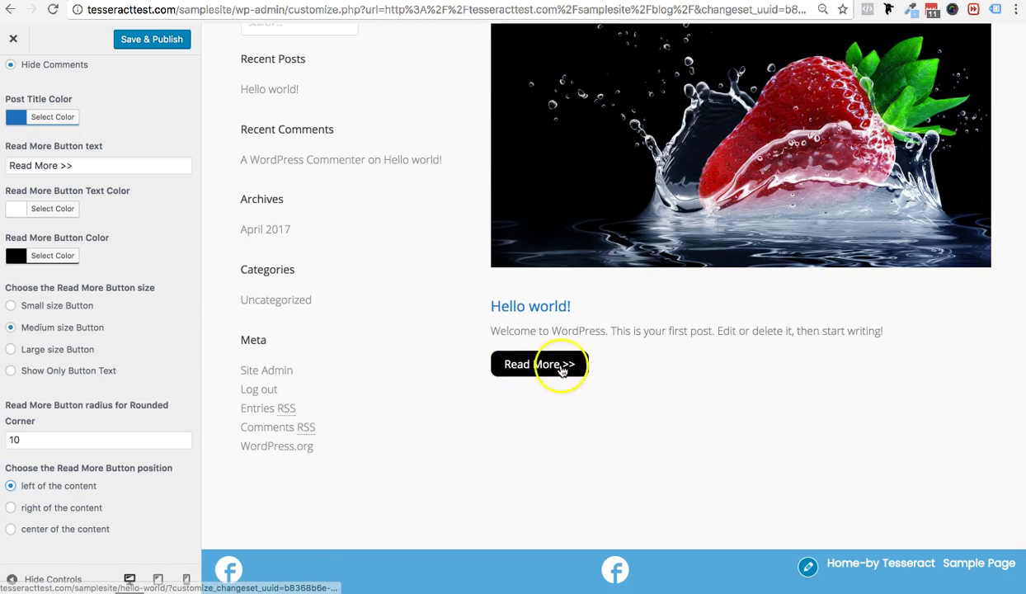
left_click(9, 508)
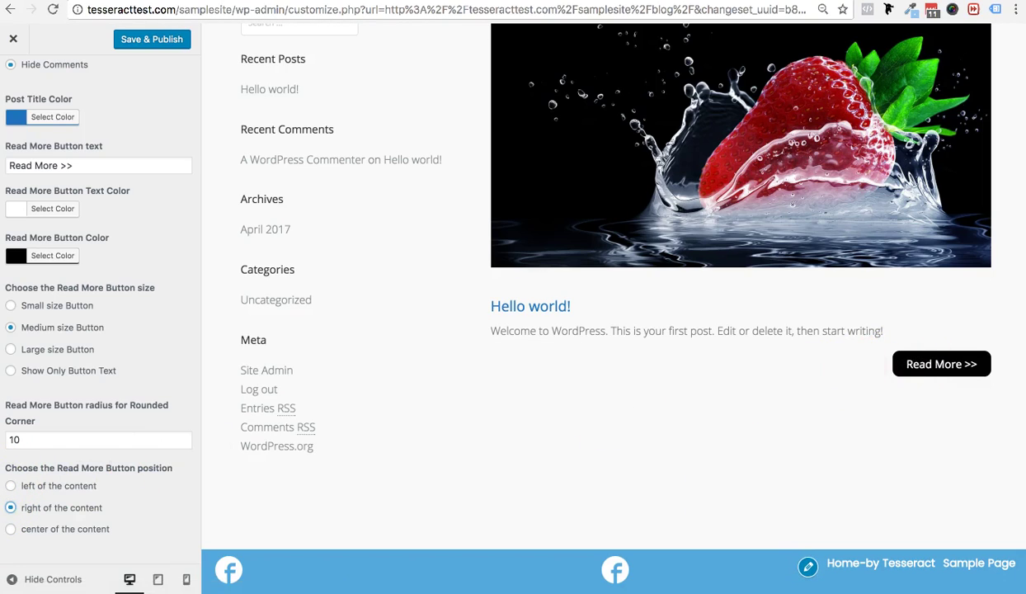
left_click(10, 486)
- Add the Blog page to the header menu and publish the customizer changes
scroll(13, 489, "up", 10)
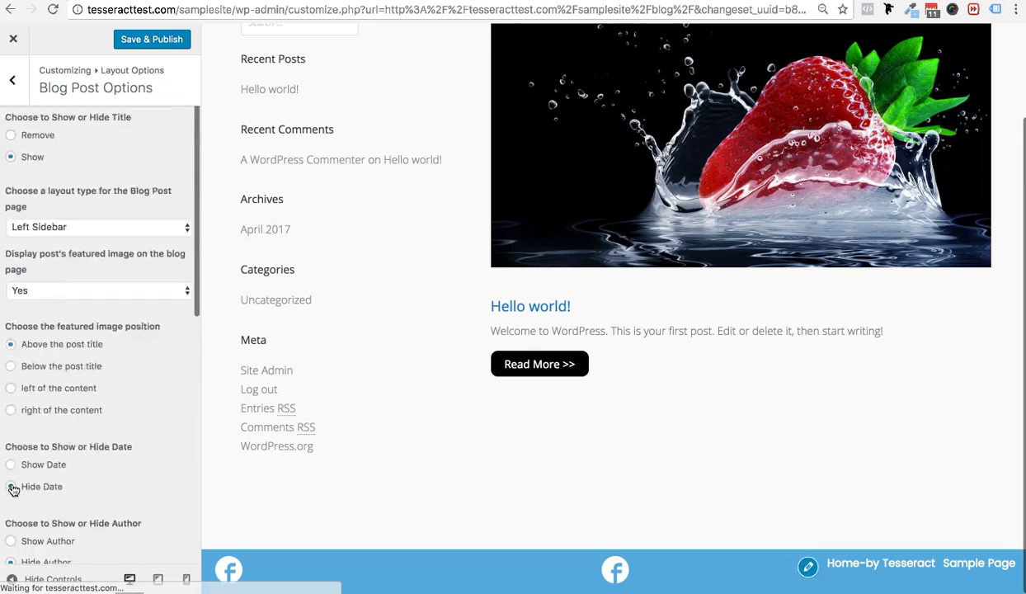
scroll(504, 436, "up", 3)
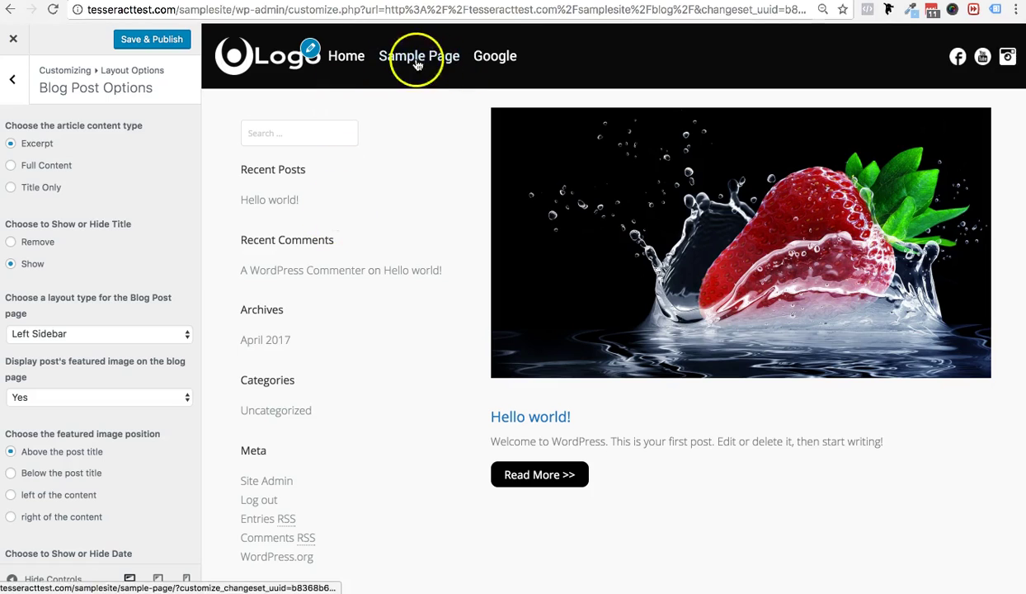
left_click(13, 82)
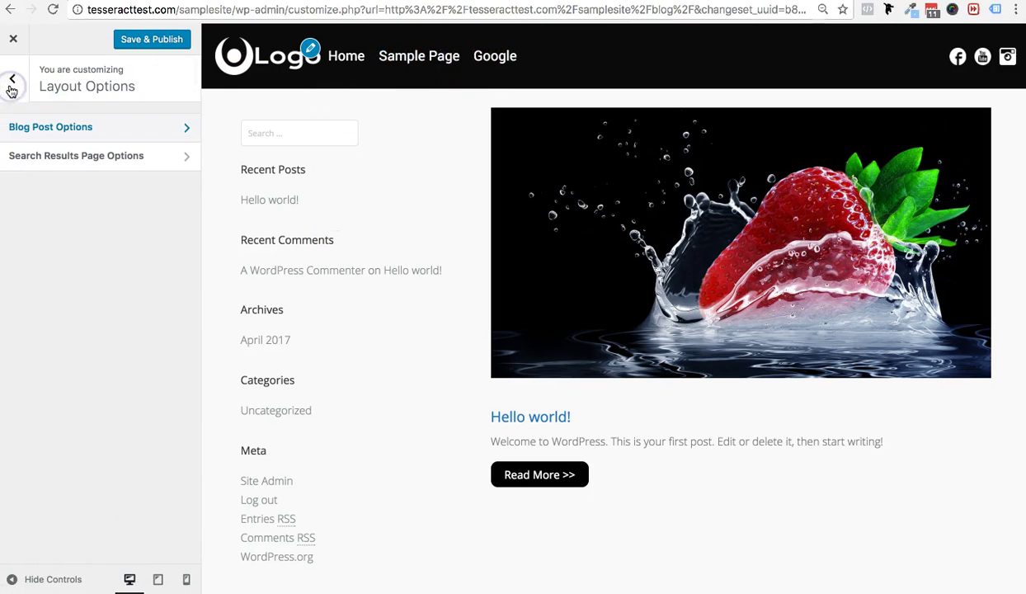
left_click(10, 86)
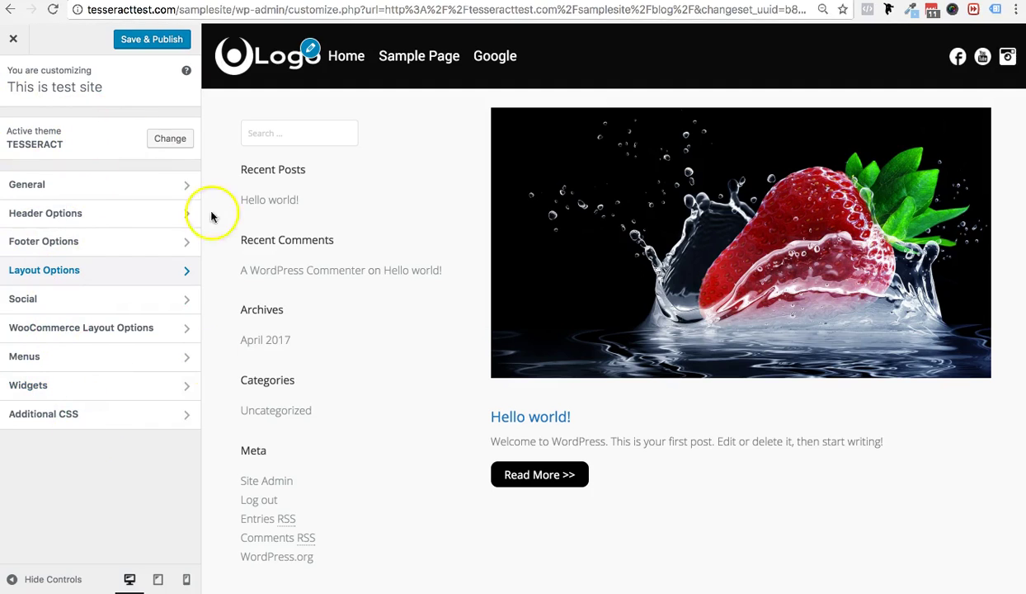
left_click(61, 361)
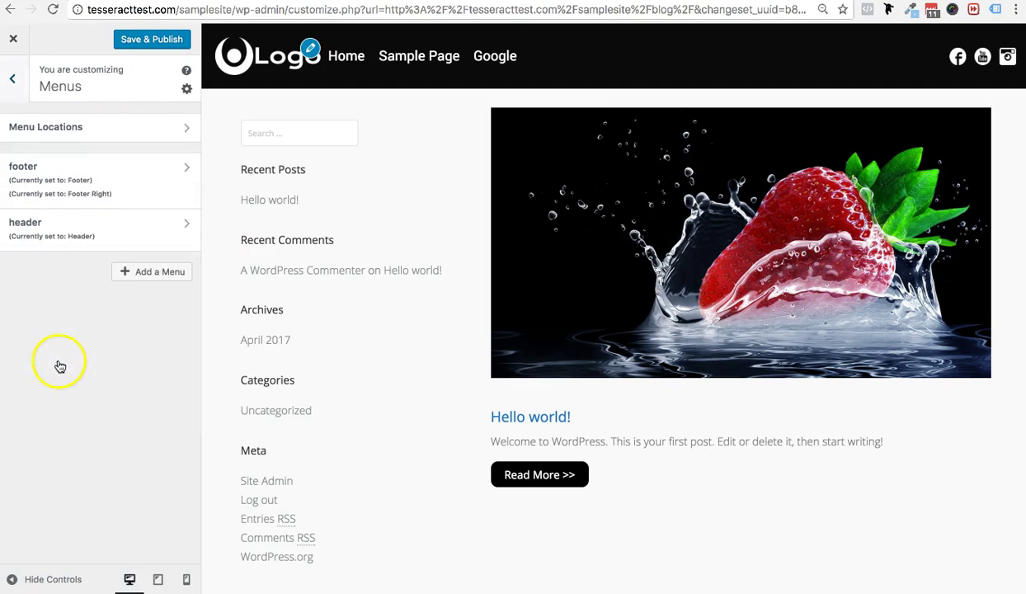
left_click(72, 229)
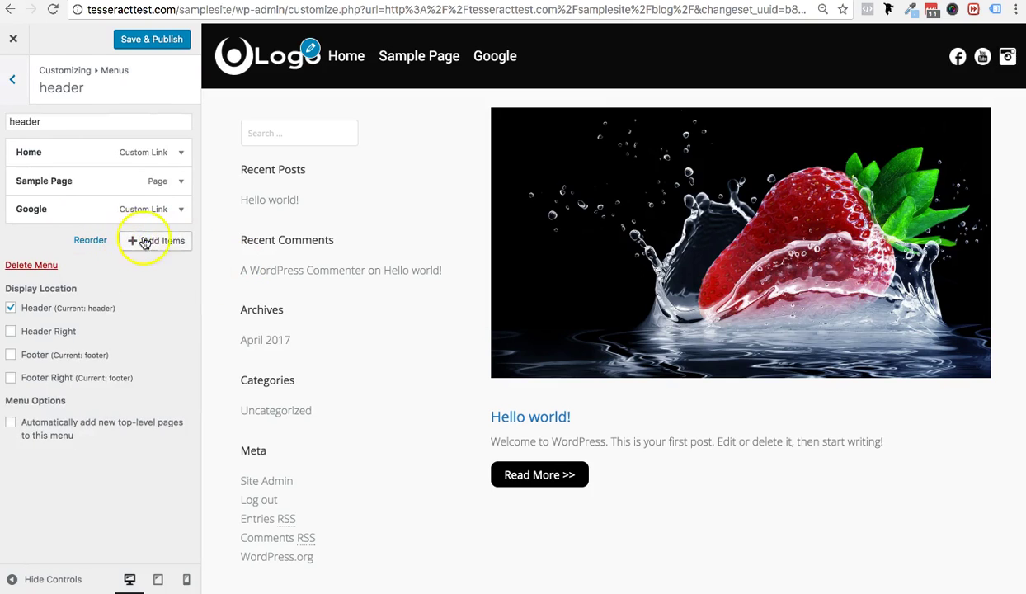
left_click(169, 241)
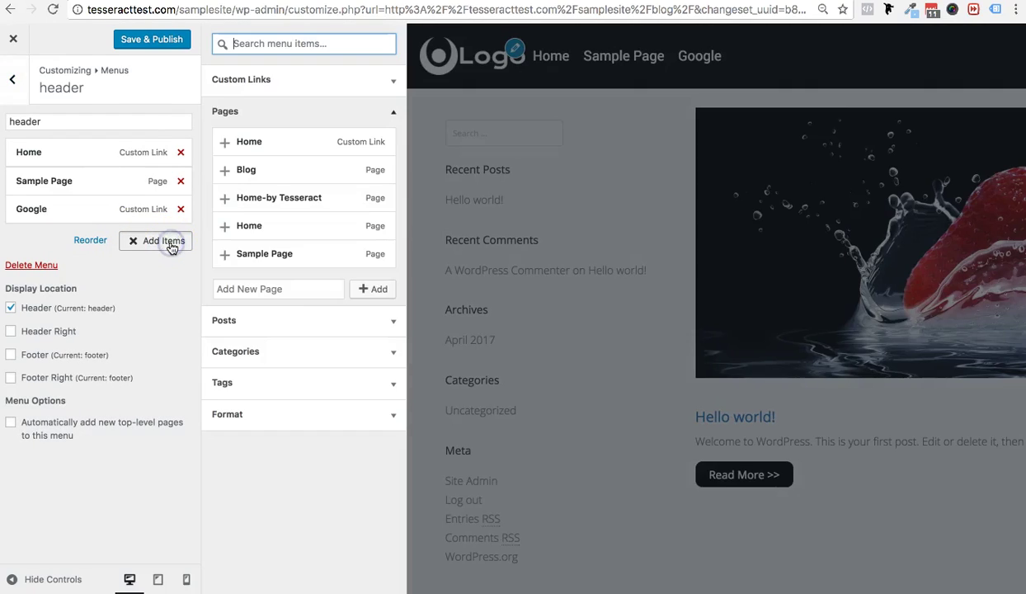
left_click(257, 169)
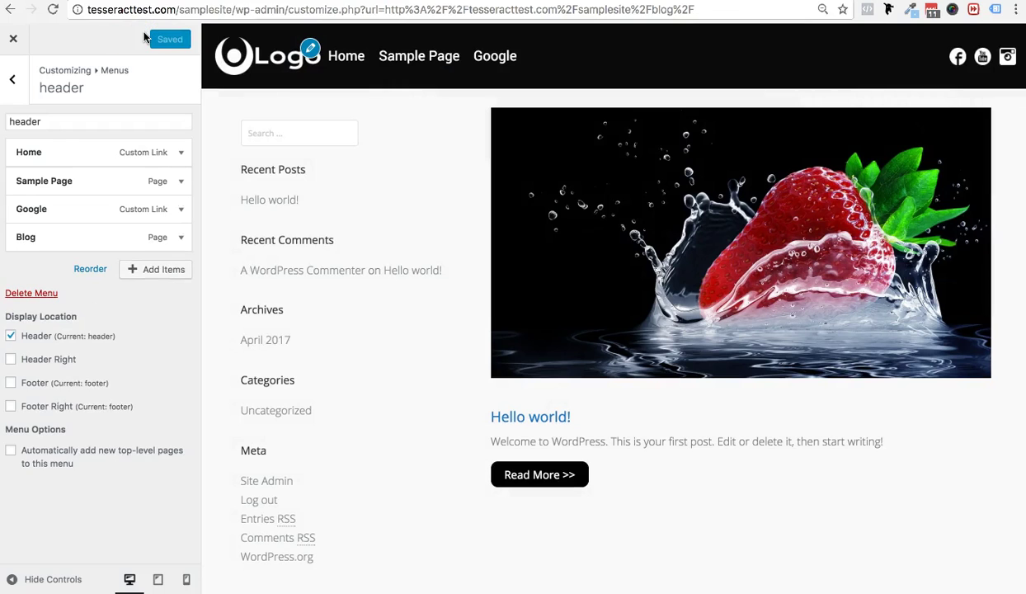
- Load the live site's home page at tesseracttest.com/samplesite/ and visit the Blog page through its header navigation
left_click_drag(234, 9, 697, 10)
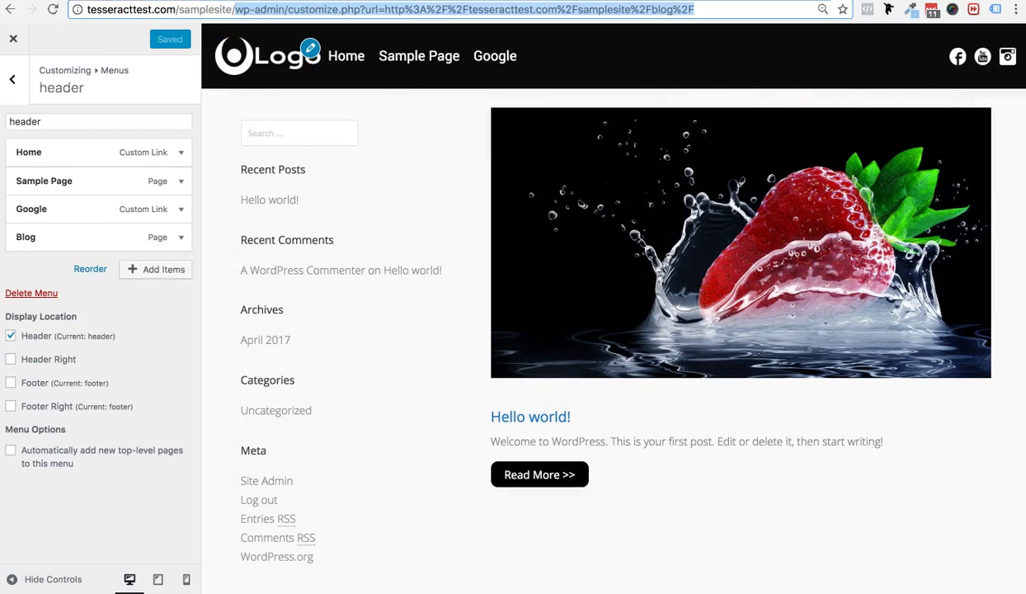
key("BackSpace")
key("Return")
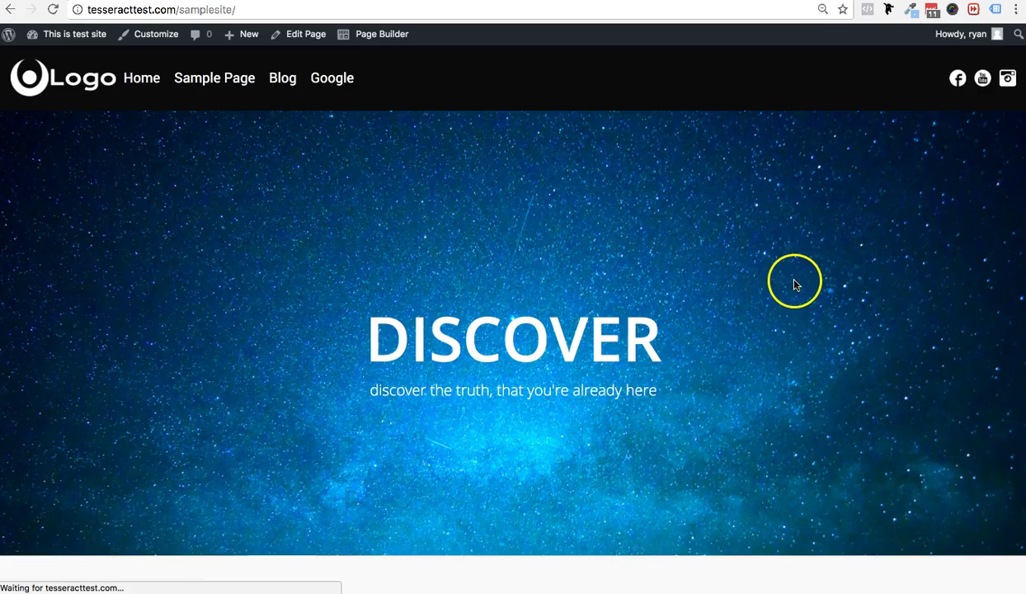
left_click(282, 78)
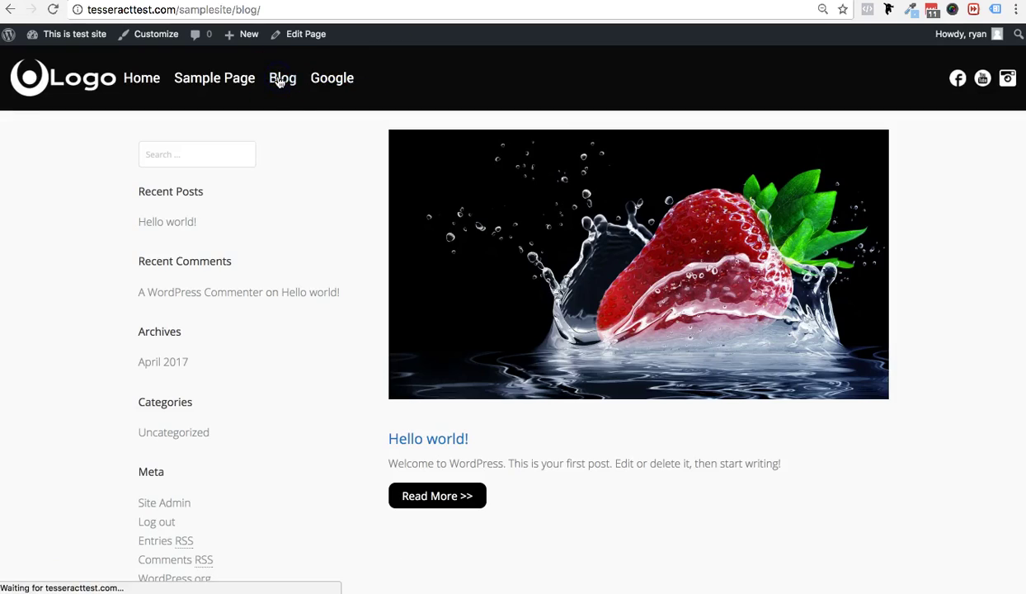
- Open the Hello world! post from the blog page and look through the full post page
left_click(536, 363)
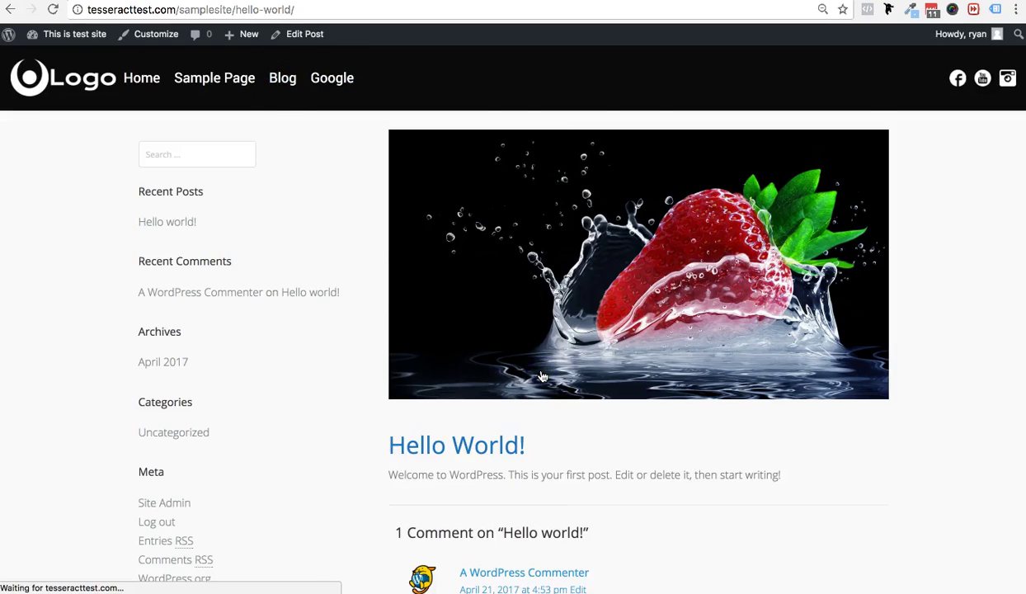
scroll(542, 376, "down", 10)
scroll(536, 371, "up", 10)
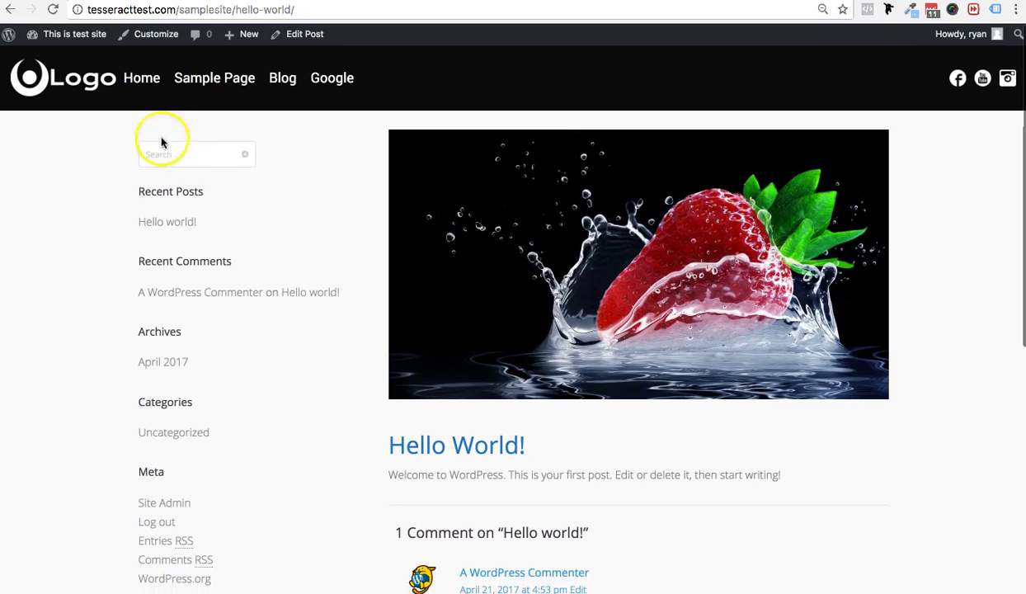